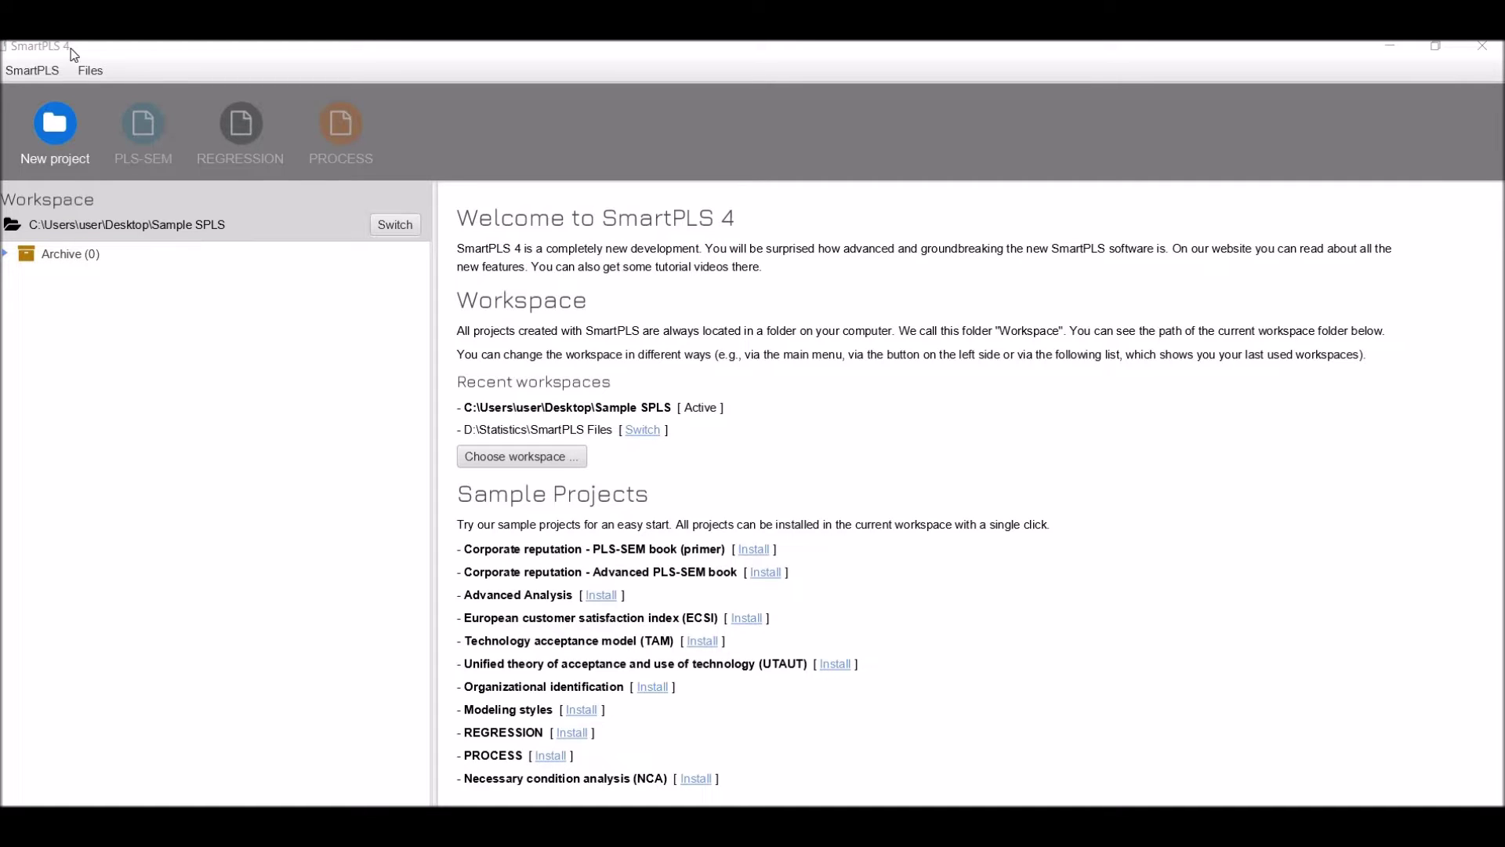
{"action": "left_click", "coordinate": [26, 74]}
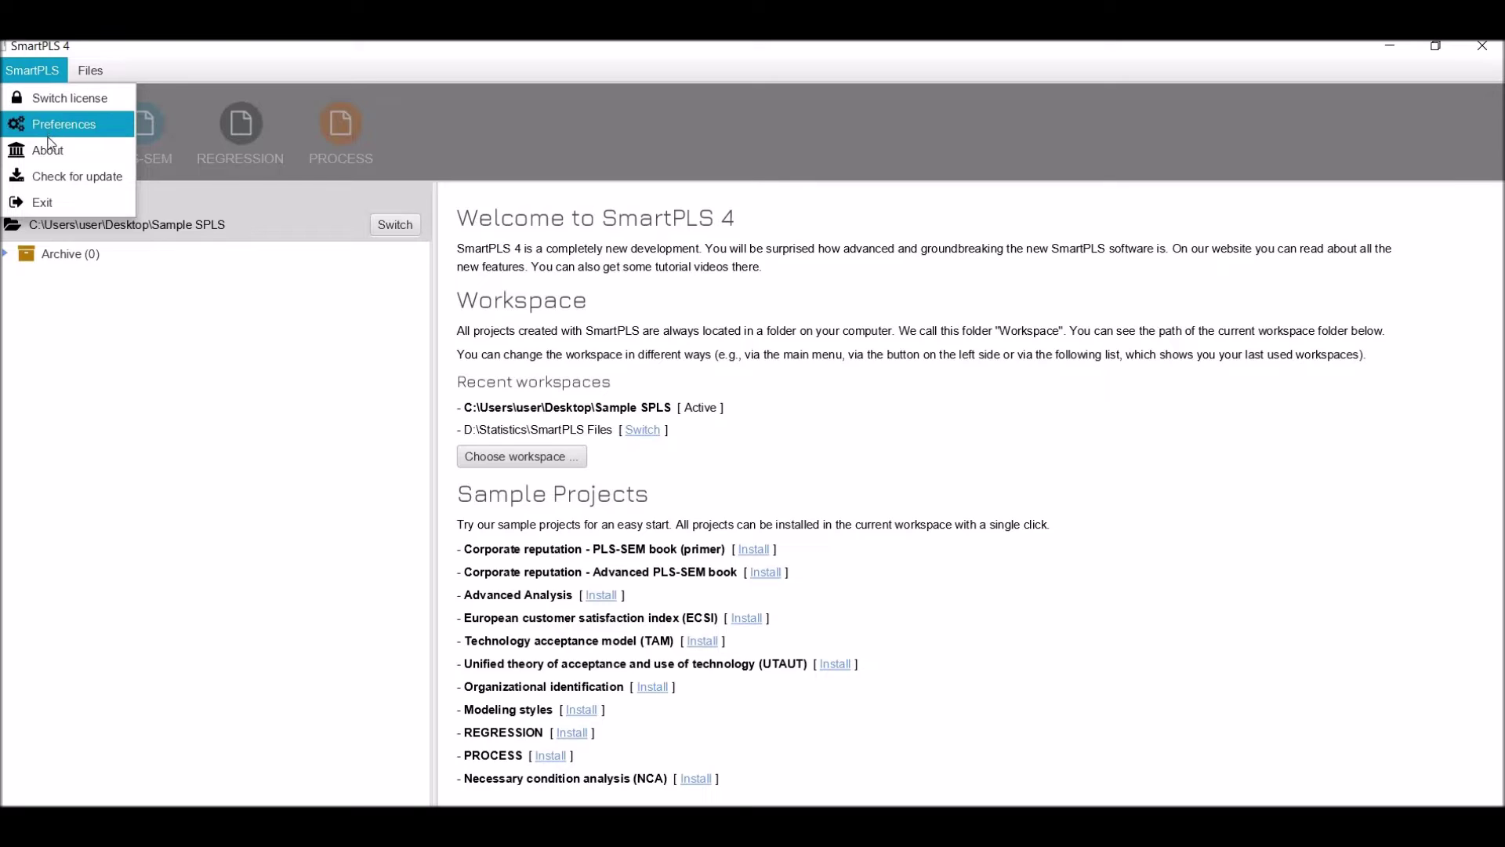
{"action": "left_click", "coordinate": [89, 76]}
{"action": "left_click", "coordinate": [89, 75]}
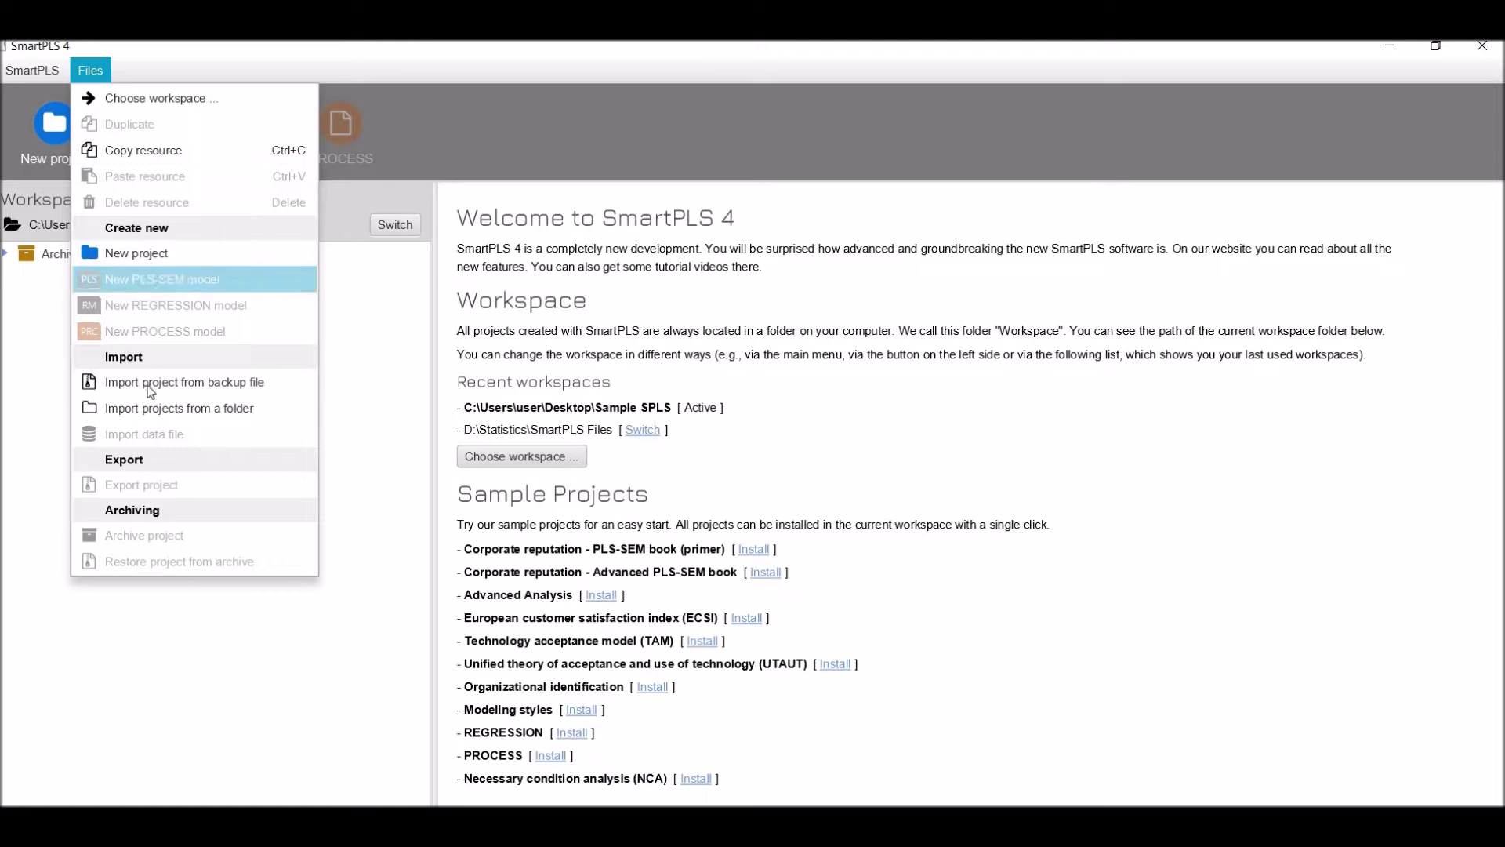
{"action": "left_click", "coordinate": [347, 466]}
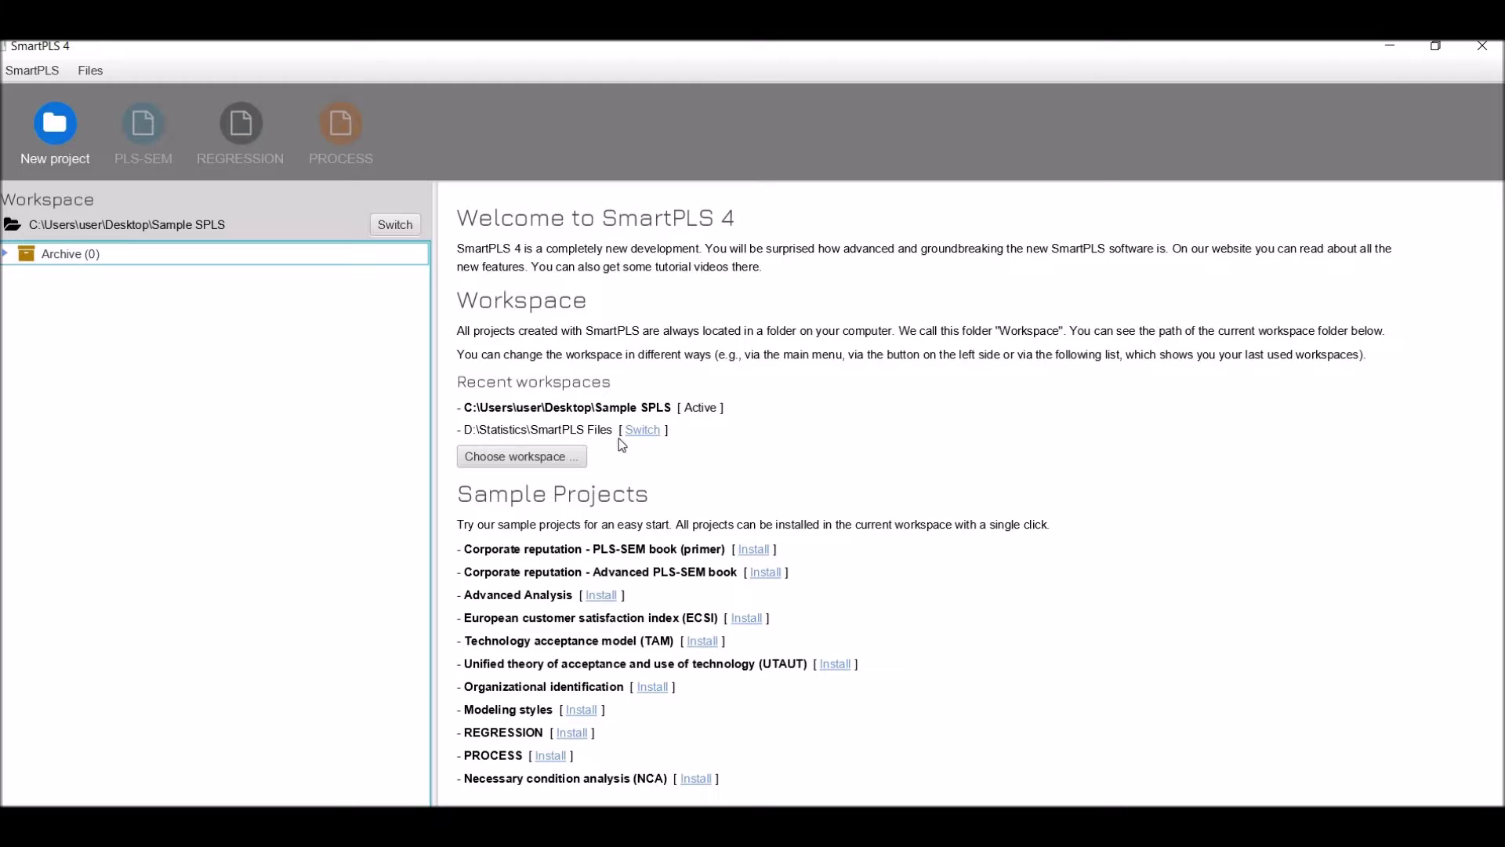
Step: Switch the active workspace back and forth between D:\Statistics\SmartPLS Files and the Sample SPLS folder using the recent workspaces
{"action": "left_click", "coordinate": [642, 431]}
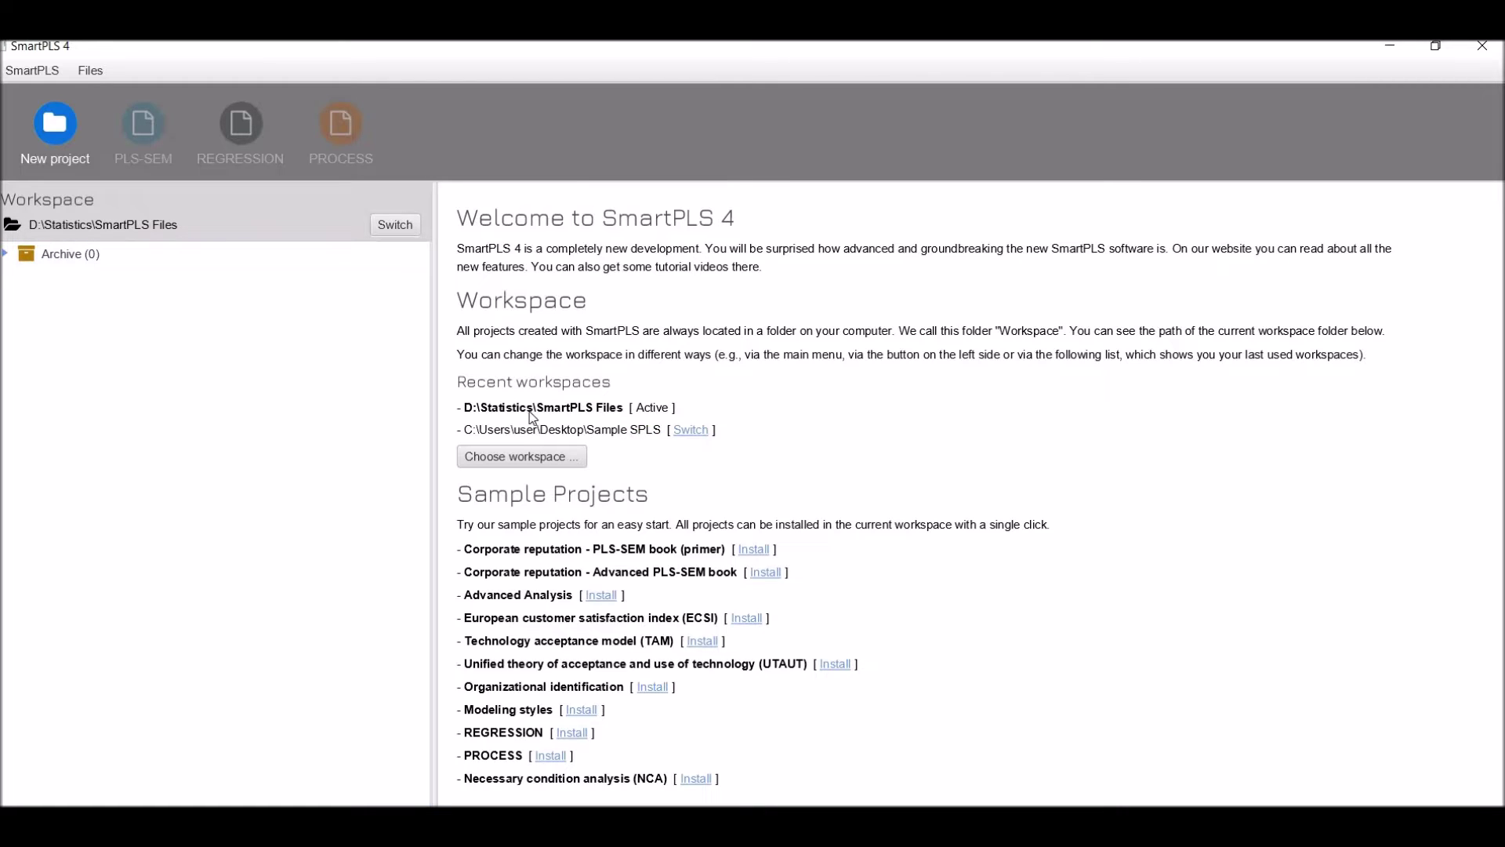
{"action": "left_click", "coordinate": [679, 433]}
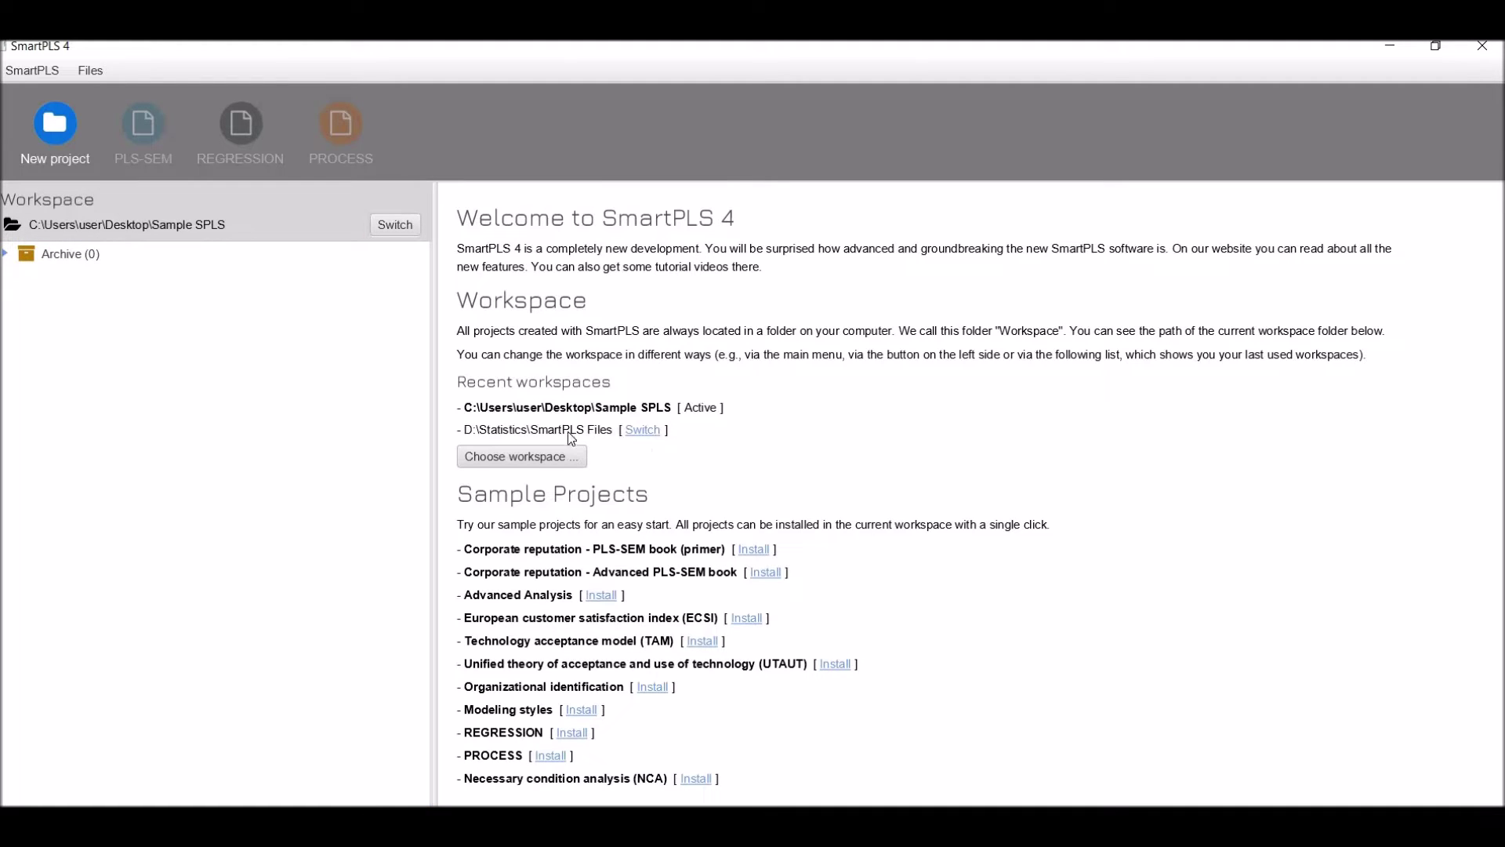
{"action": "left_click", "coordinate": [650, 434]}
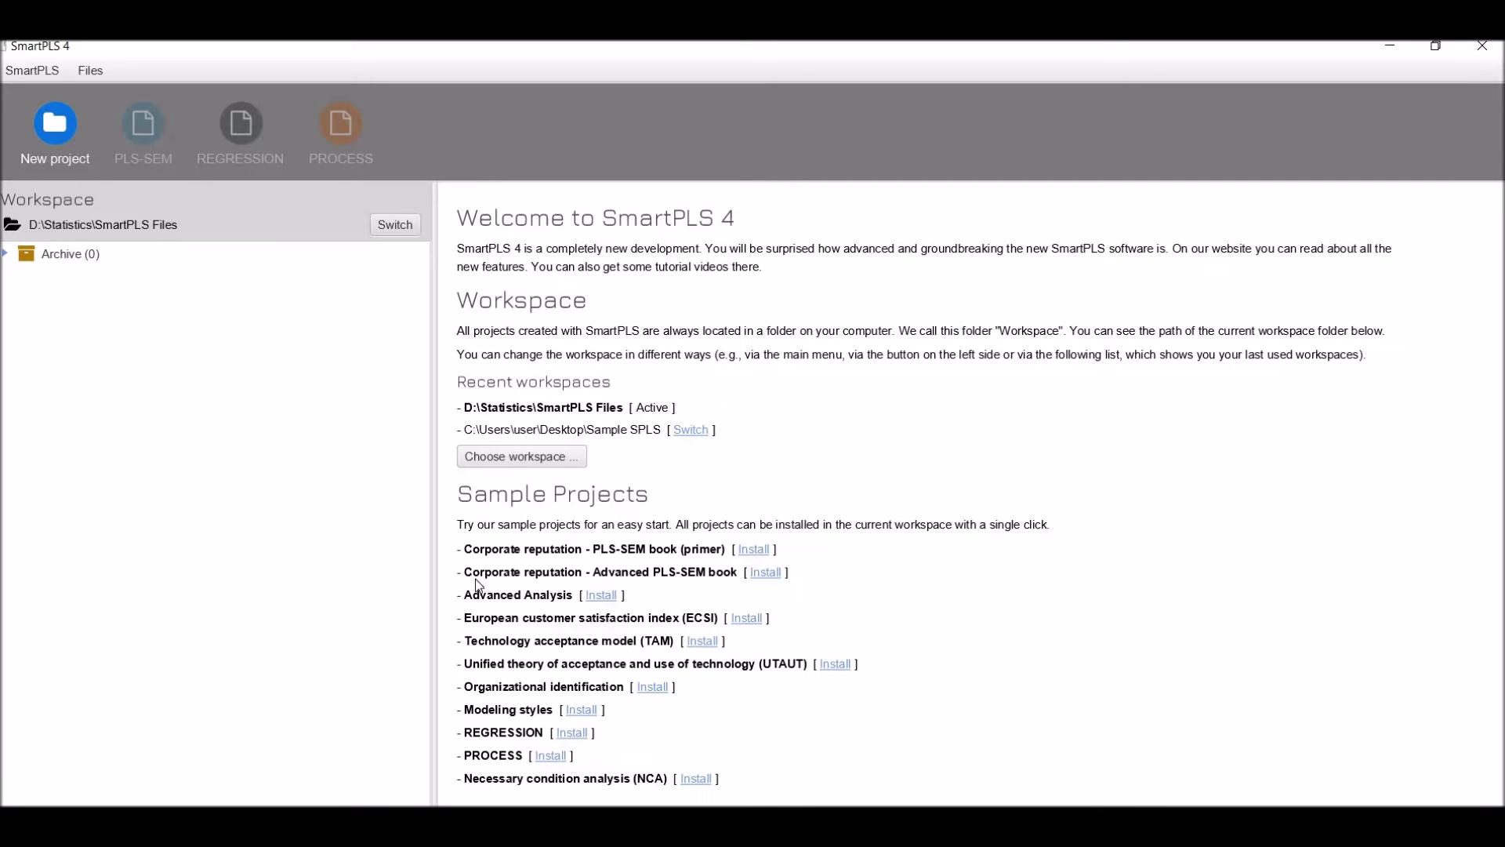
Step: Choose the Sample SPLS folder on the Desktop as the workspace
{"action": "left_click", "coordinate": [498, 459]}
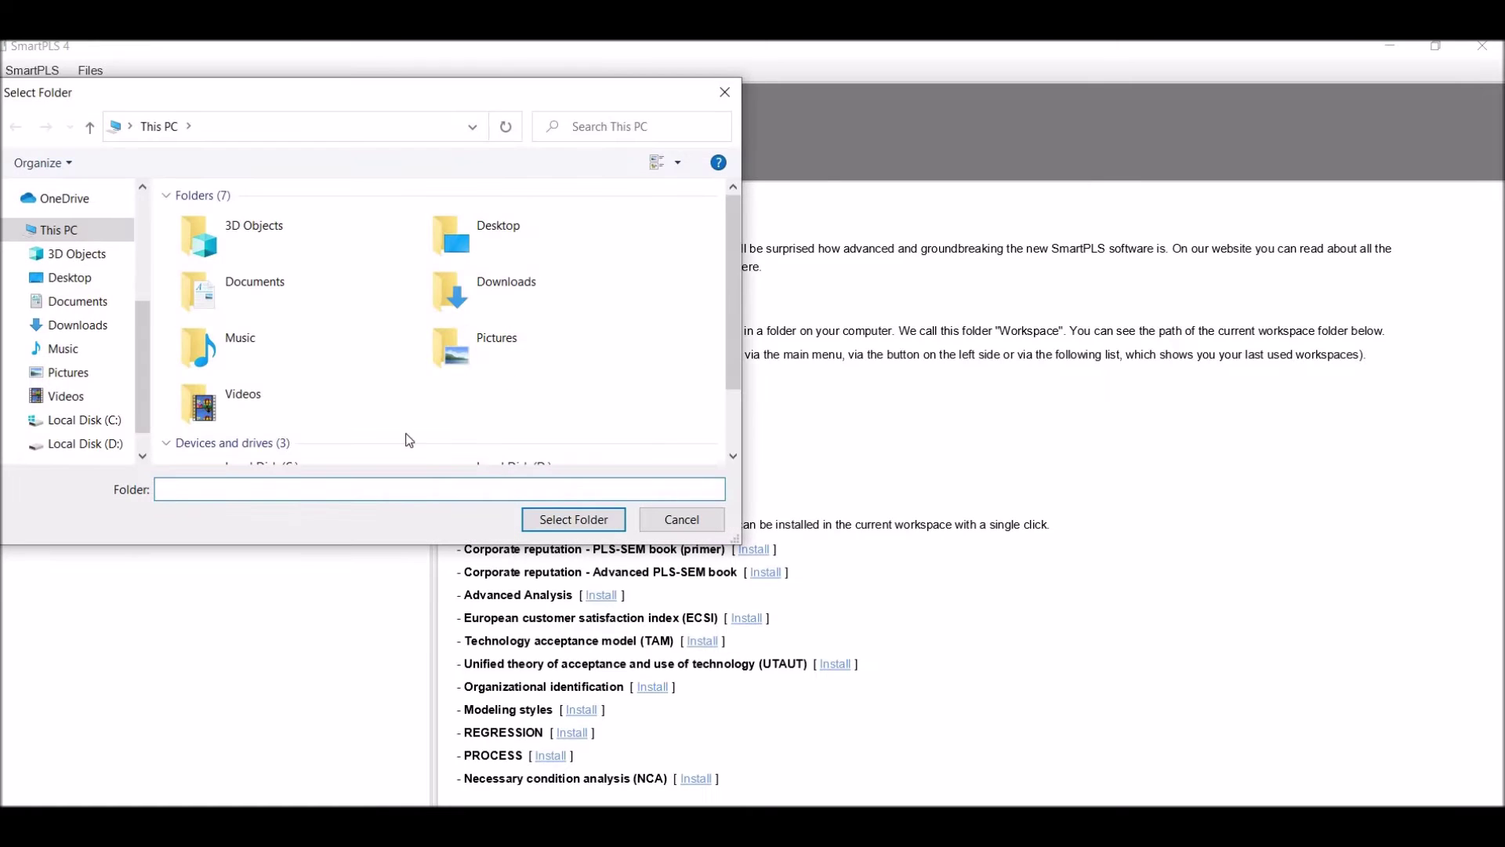
{"action": "left_click", "coordinate": [72, 280]}
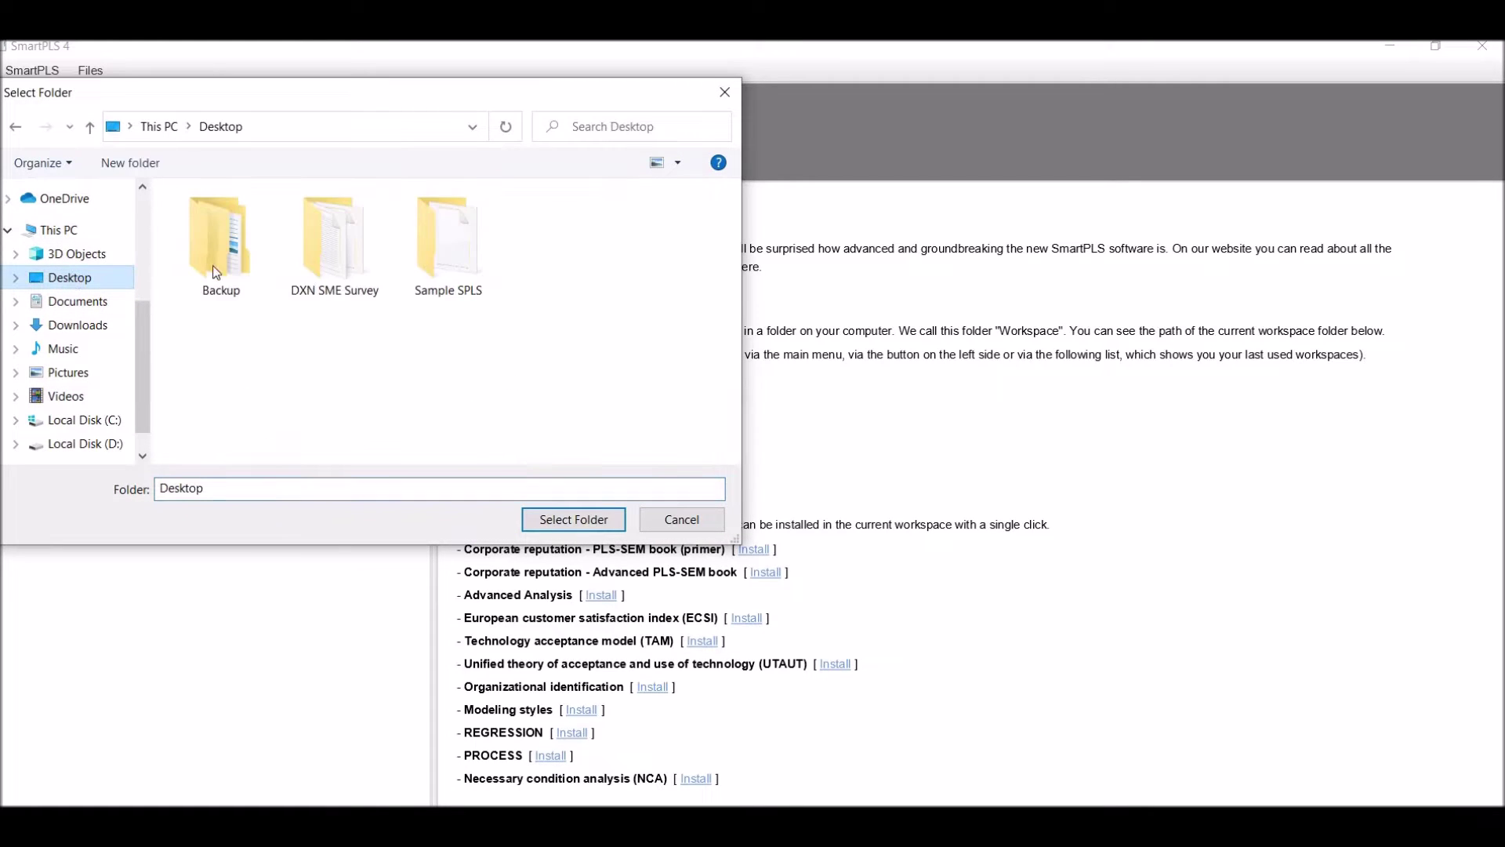
{"action": "left_click", "coordinate": [444, 266]}
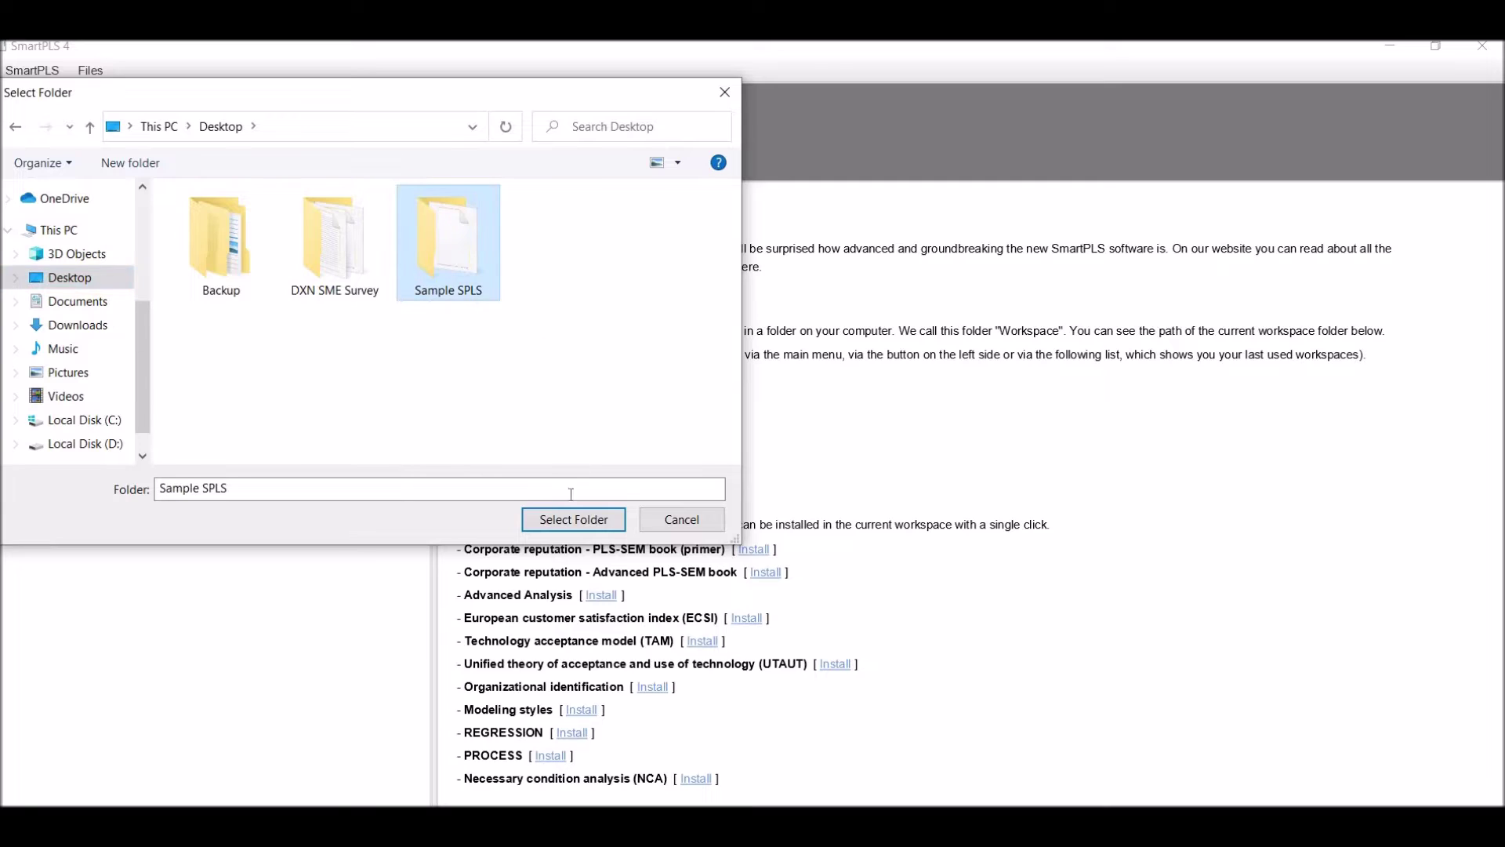
{"action": "left_click", "coordinate": [568, 515]}
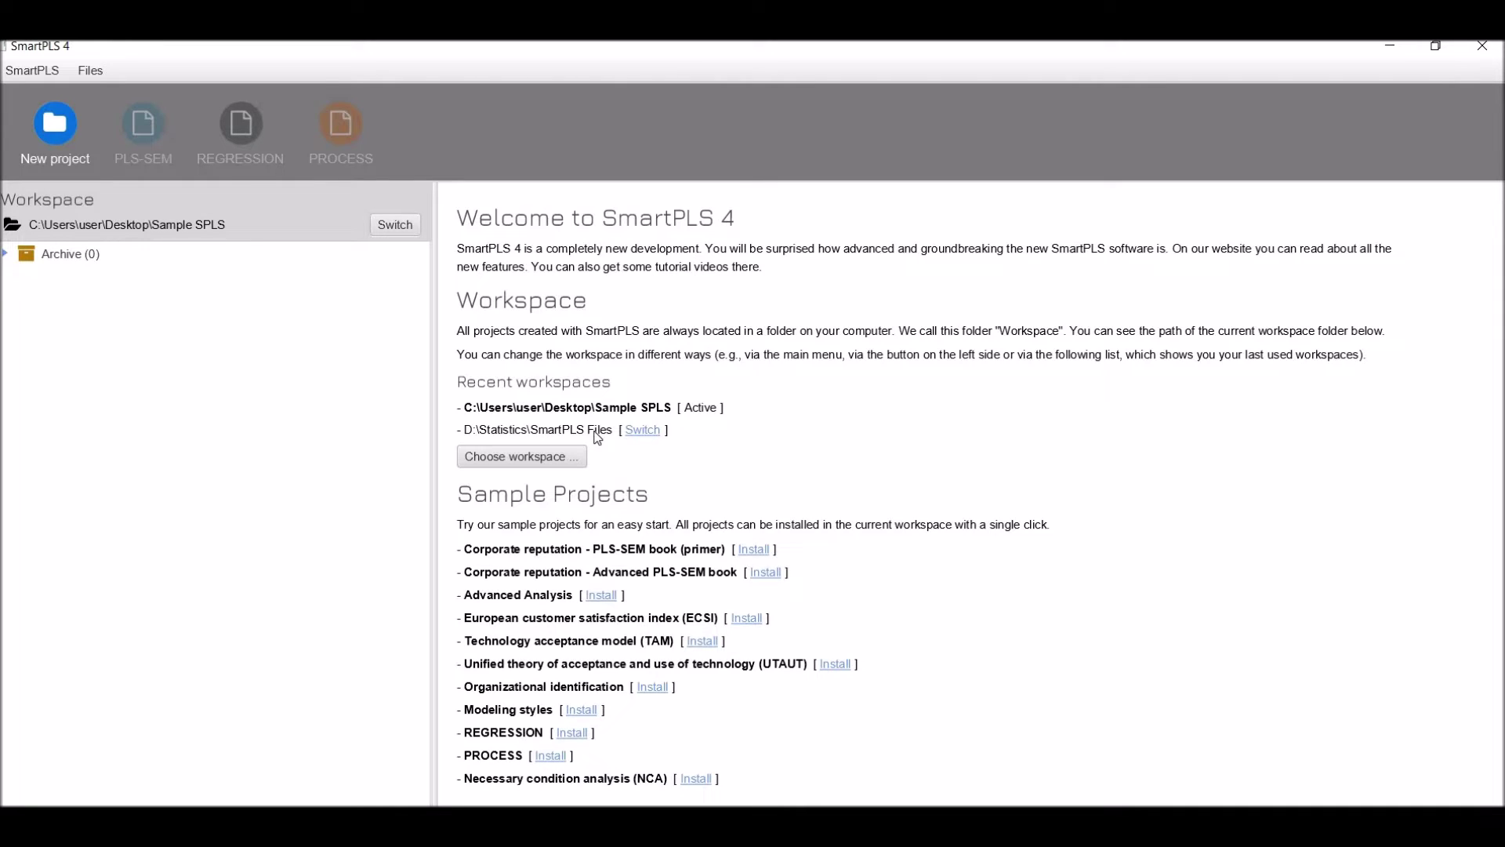
Step: Create a new project named Innovation in the current workspace
{"action": "left_click", "coordinate": [56, 134]}
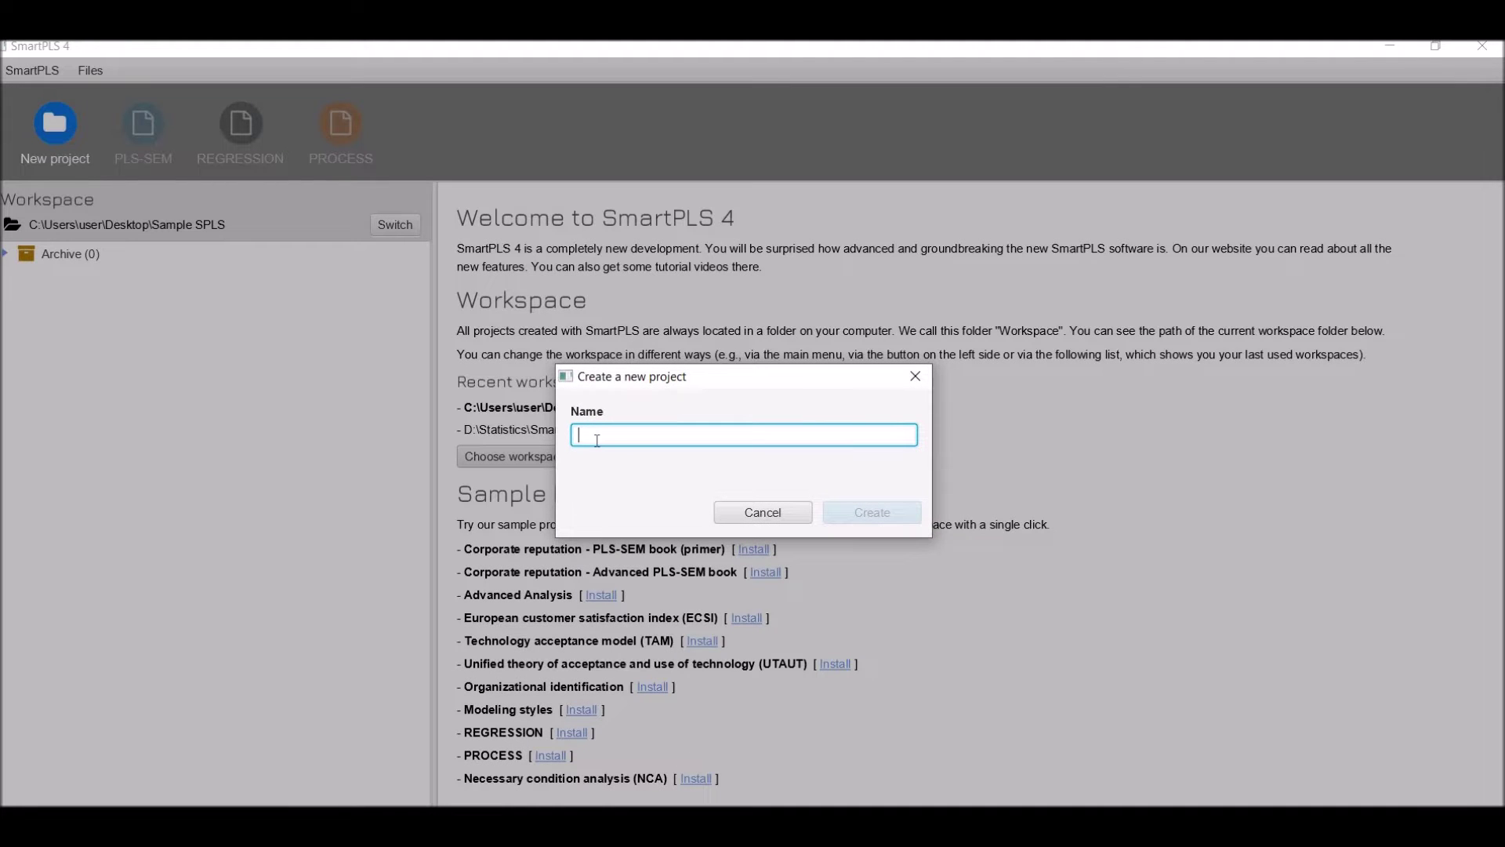
{"action": "type", "text": "Innovation"}
{"action": "left_click", "coordinate": [849, 516]}
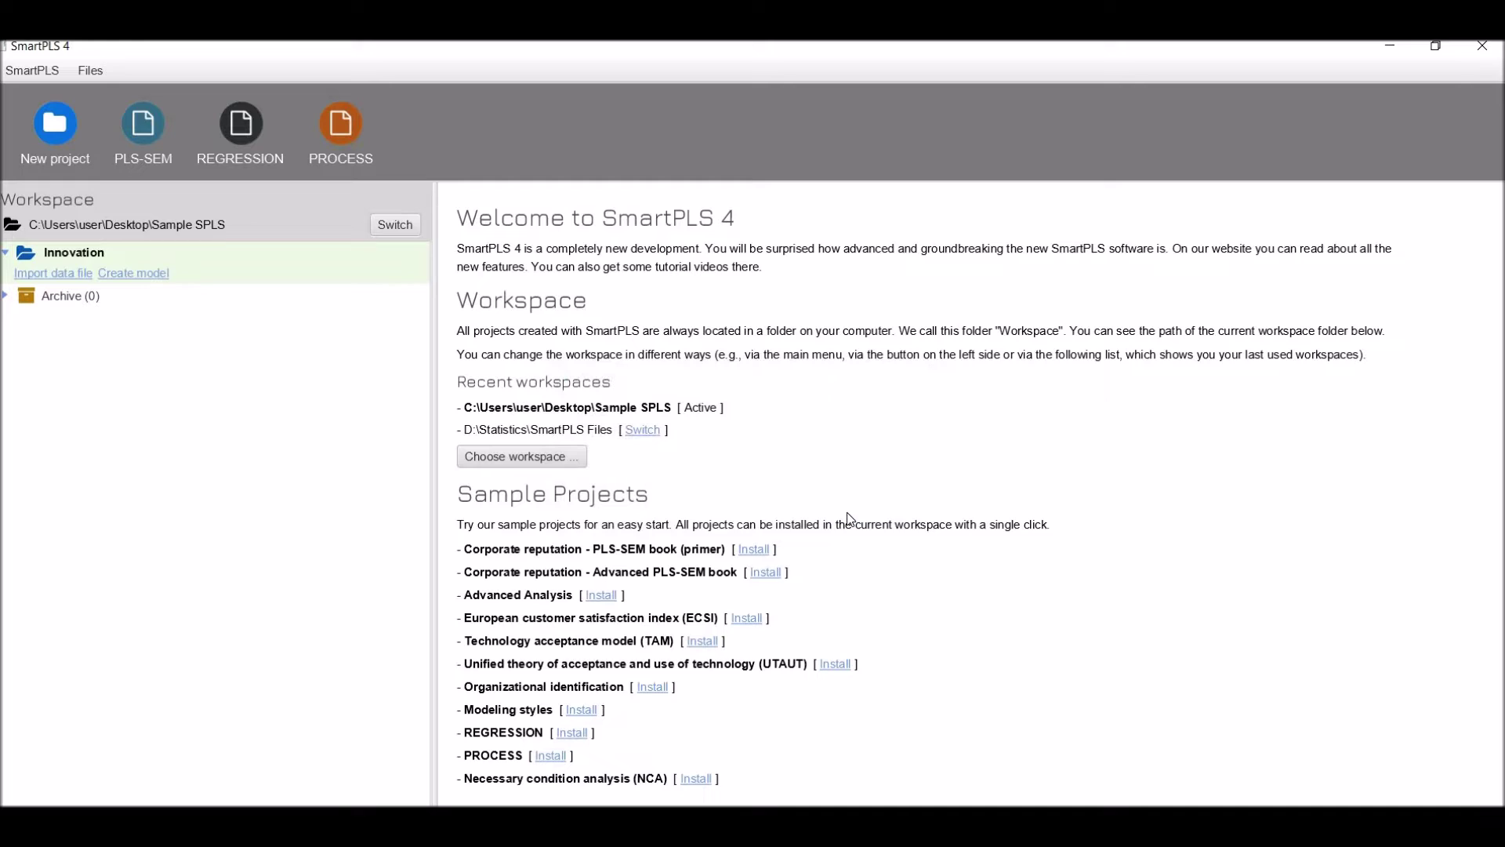
Step: Import the innovators1 data file into the Innovation project after reviewing its indicators and scale types
{"action": "left_click", "coordinate": [74, 279]}
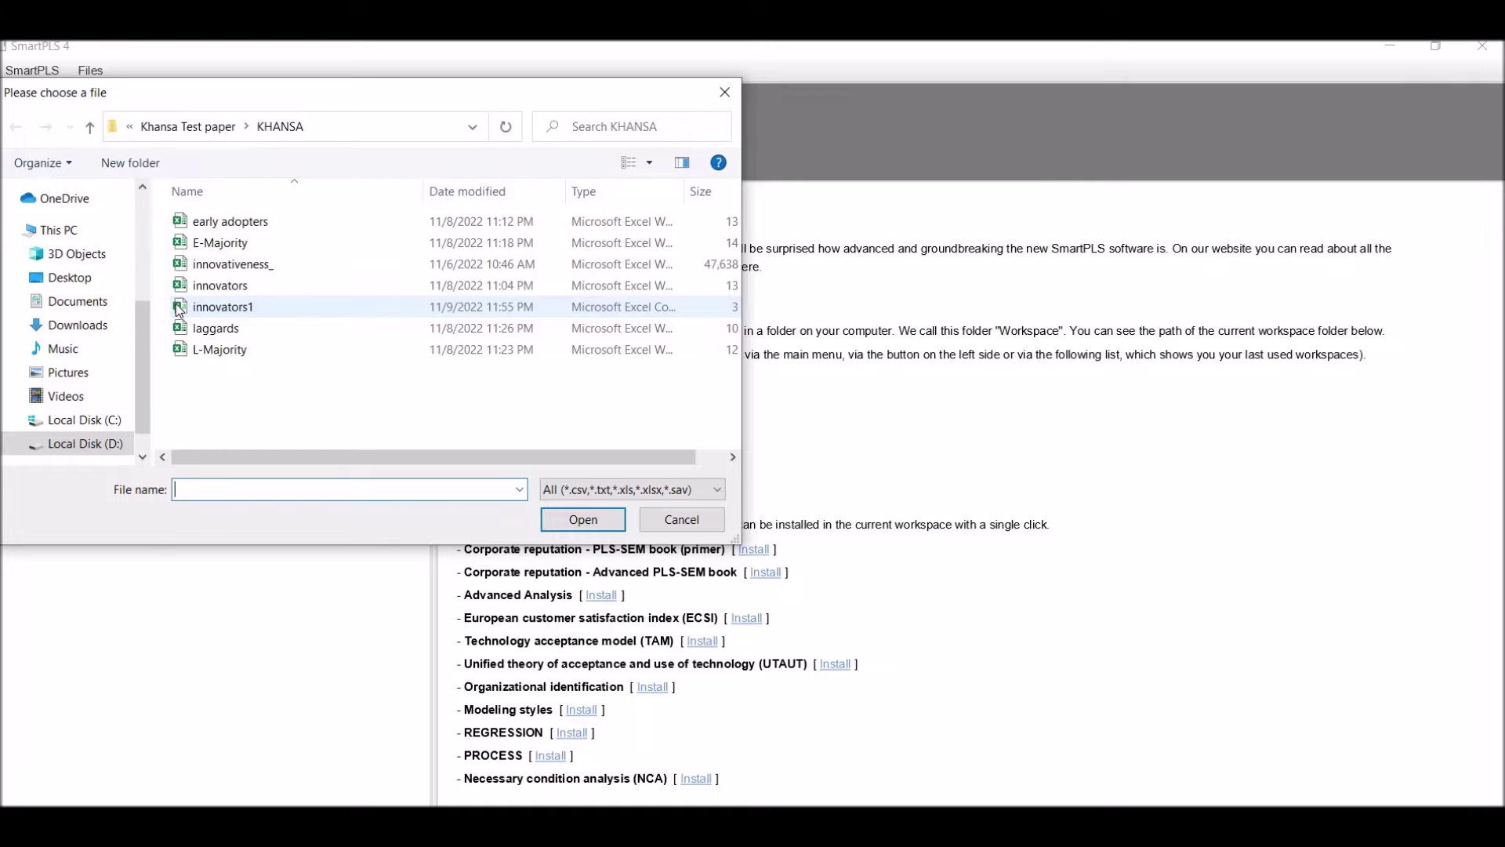
{"action": "double_click", "coordinate": [222, 307]}
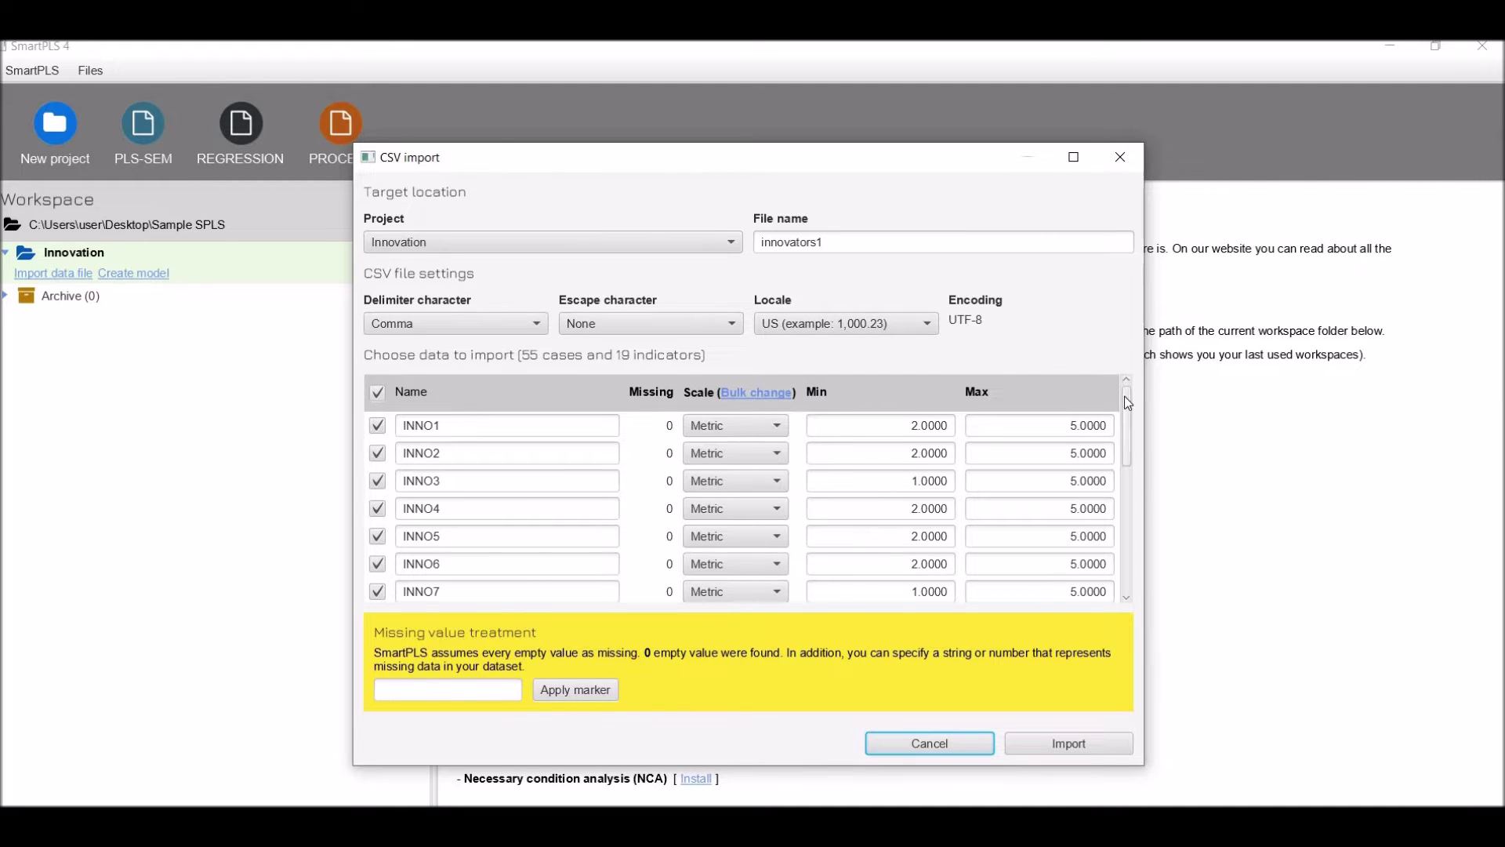
{"action": "left_click_drag", "start_coordinate": [1128, 402], "coordinate": [1106, 381]}
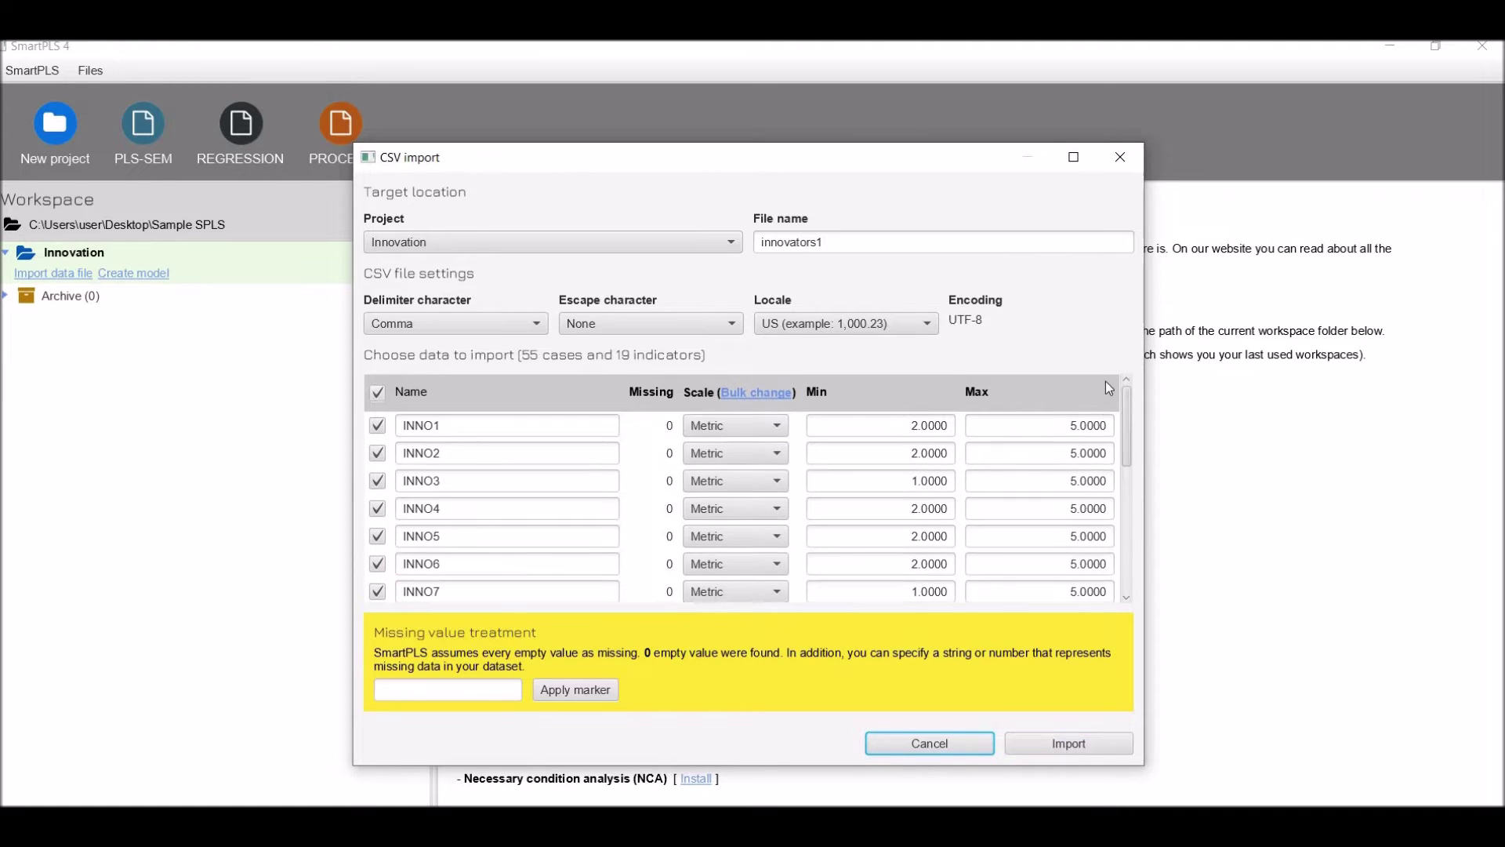
{"action": "left_click", "coordinate": [778, 426]}
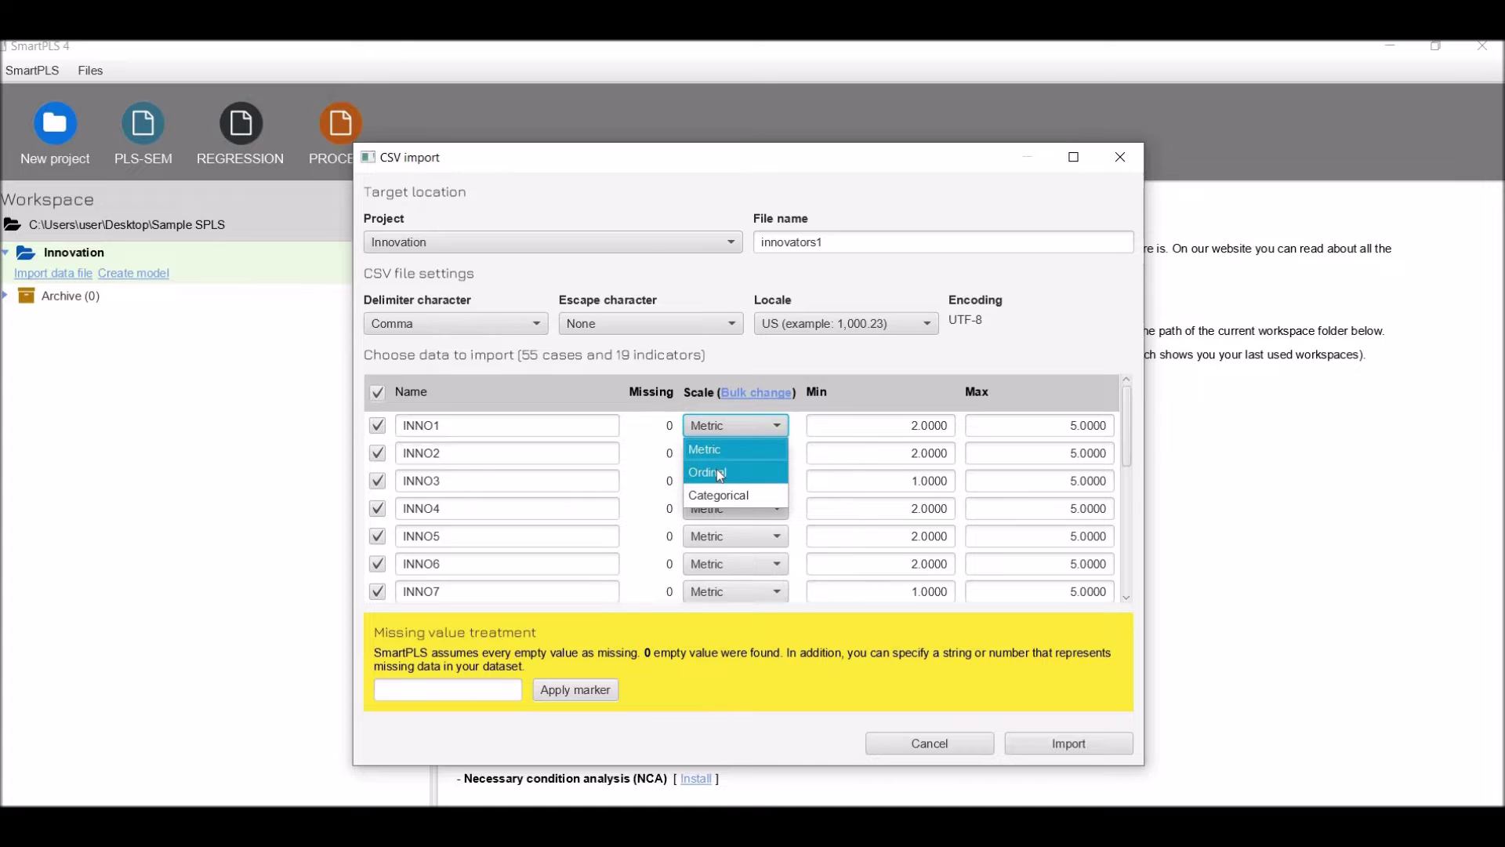
{"action": "left_click", "coordinate": [892, 394]}
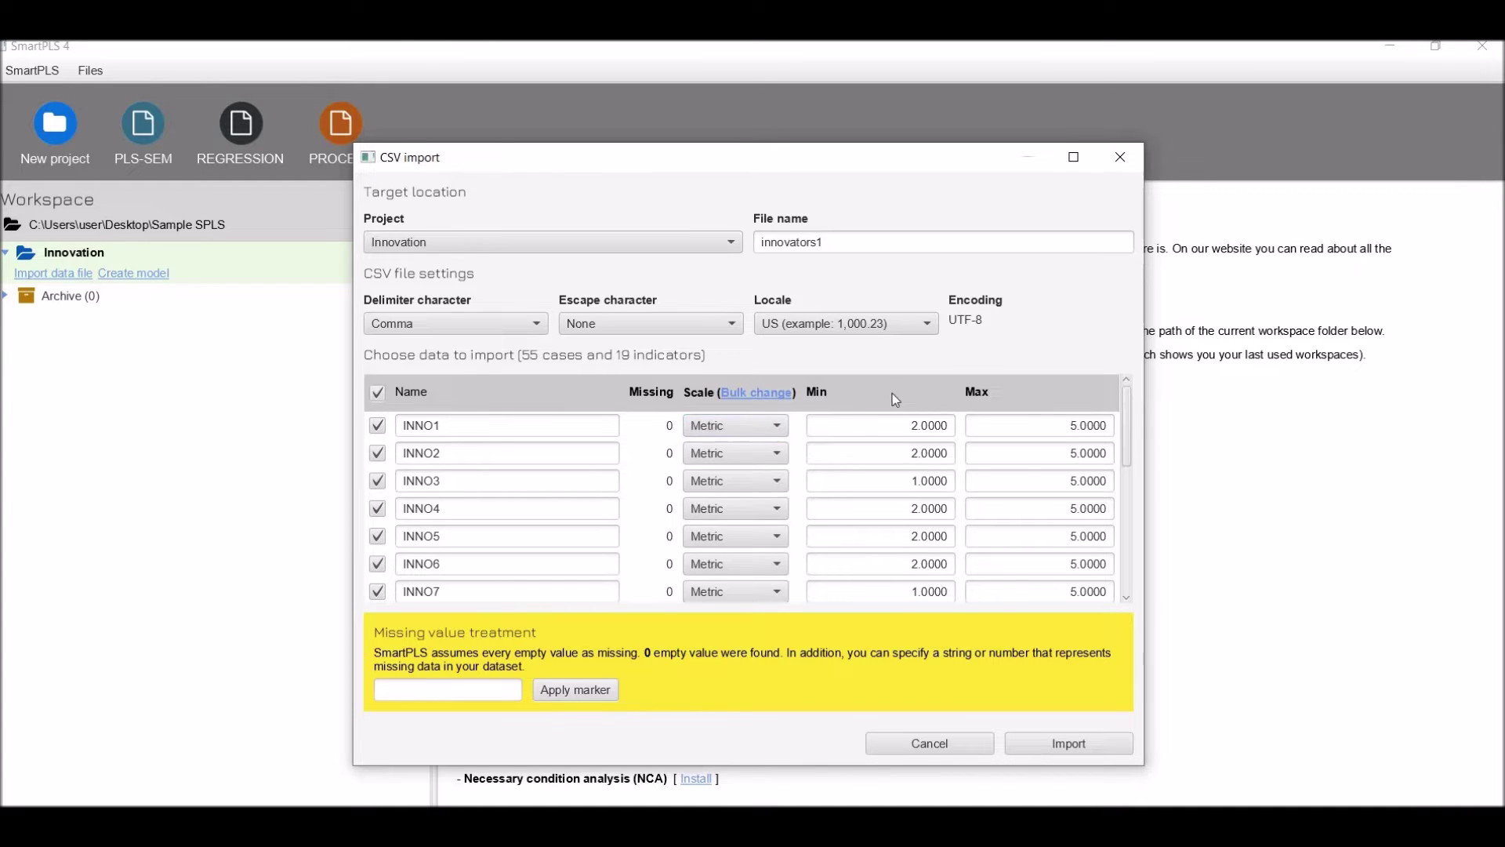
{"action": "left_click_drag", "start_coordinate": [1127, 431], "coordinate": [1127, 581]}
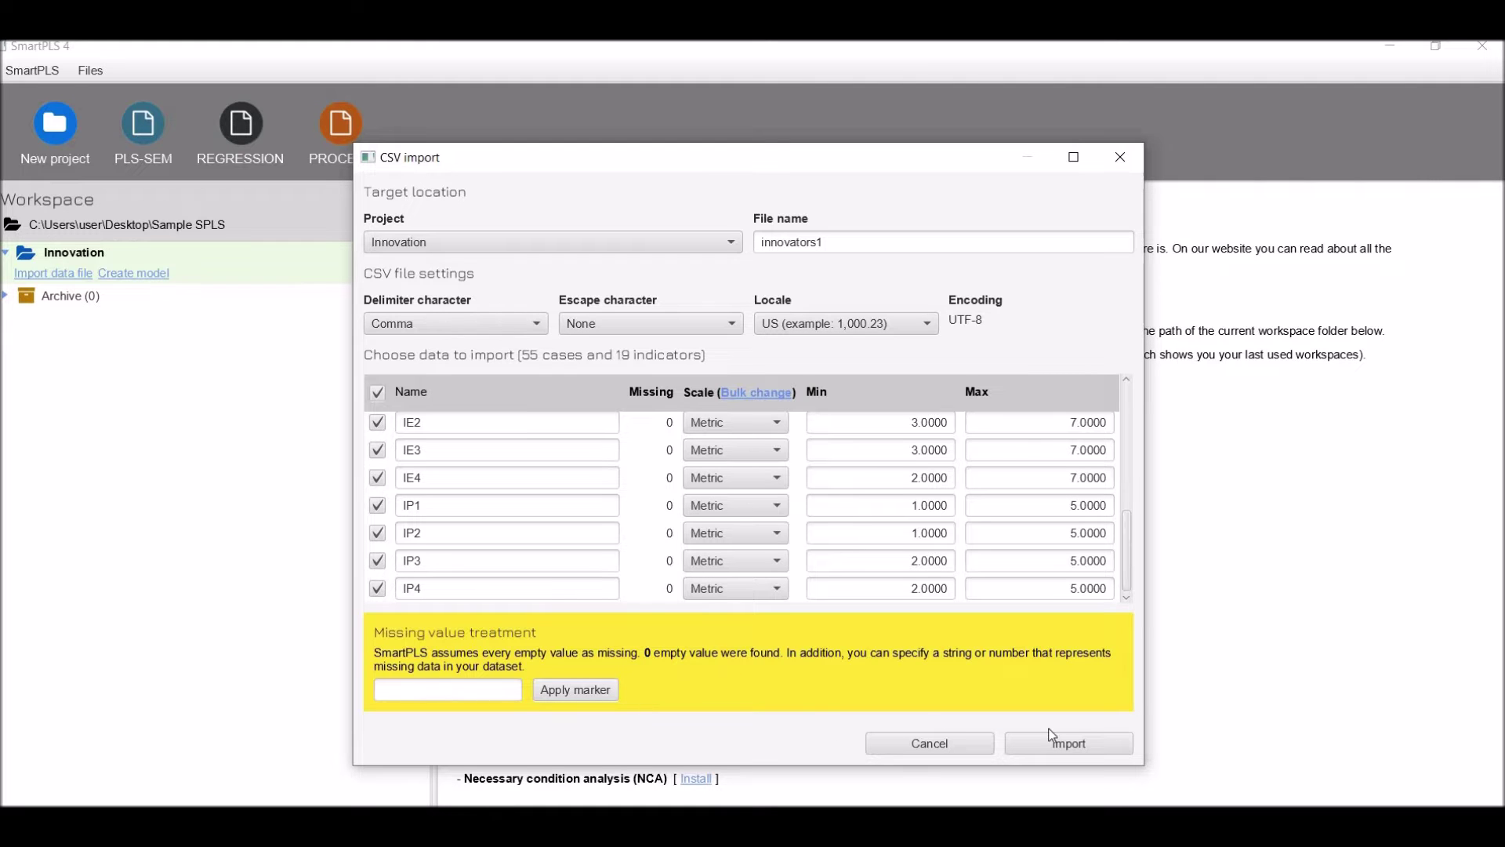
{"action": "left_click", "coordinate": [1079, 744]}
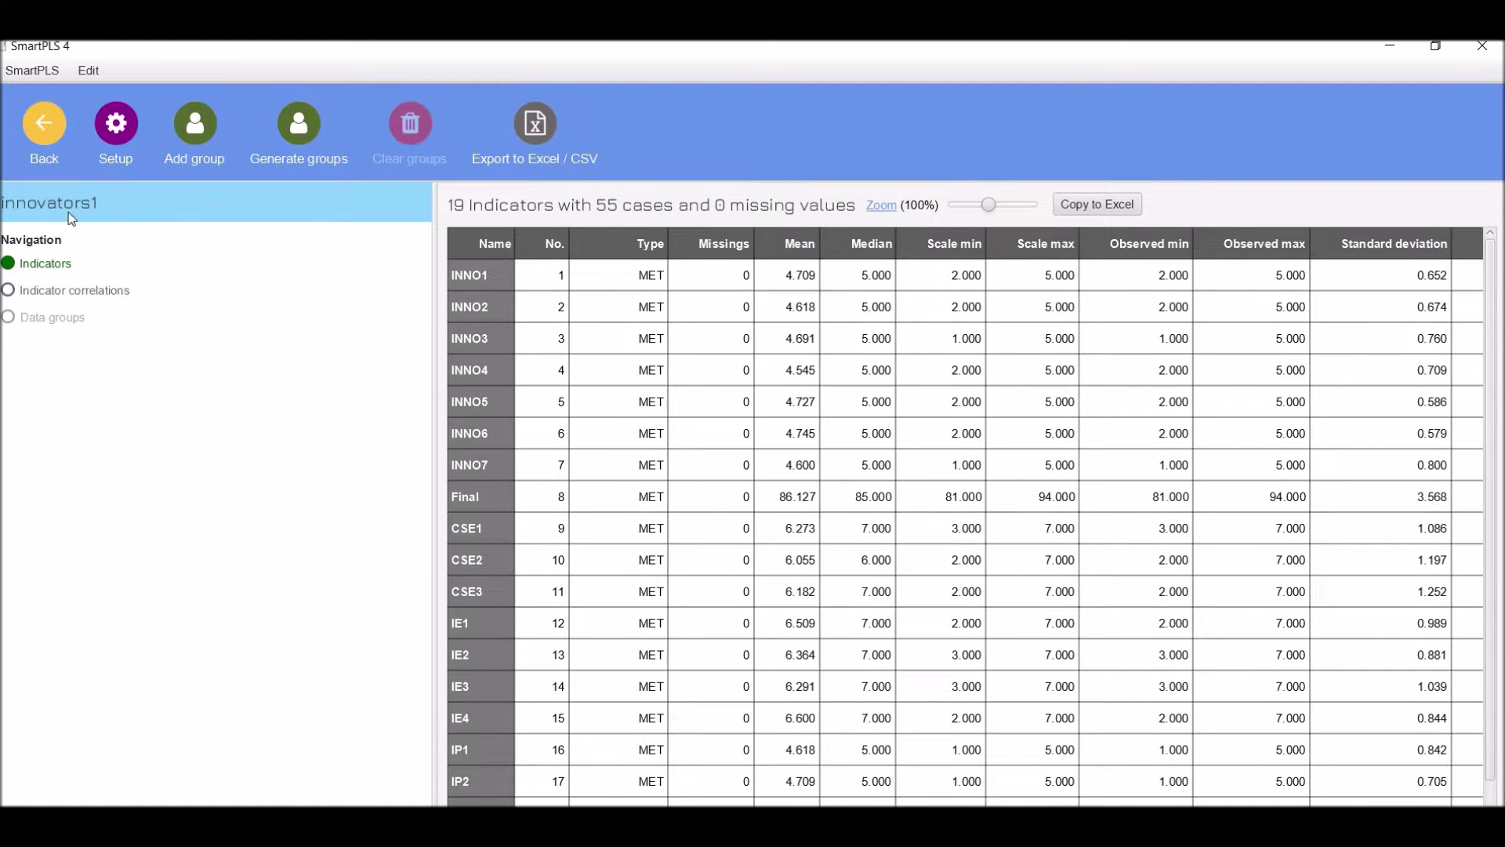
Step: Examine the indicator correlations and the descriptive statistics of the innovators1 dataset, including kurtosis and skewness
{"action": "left_click", "coordinate": [8, 293]}
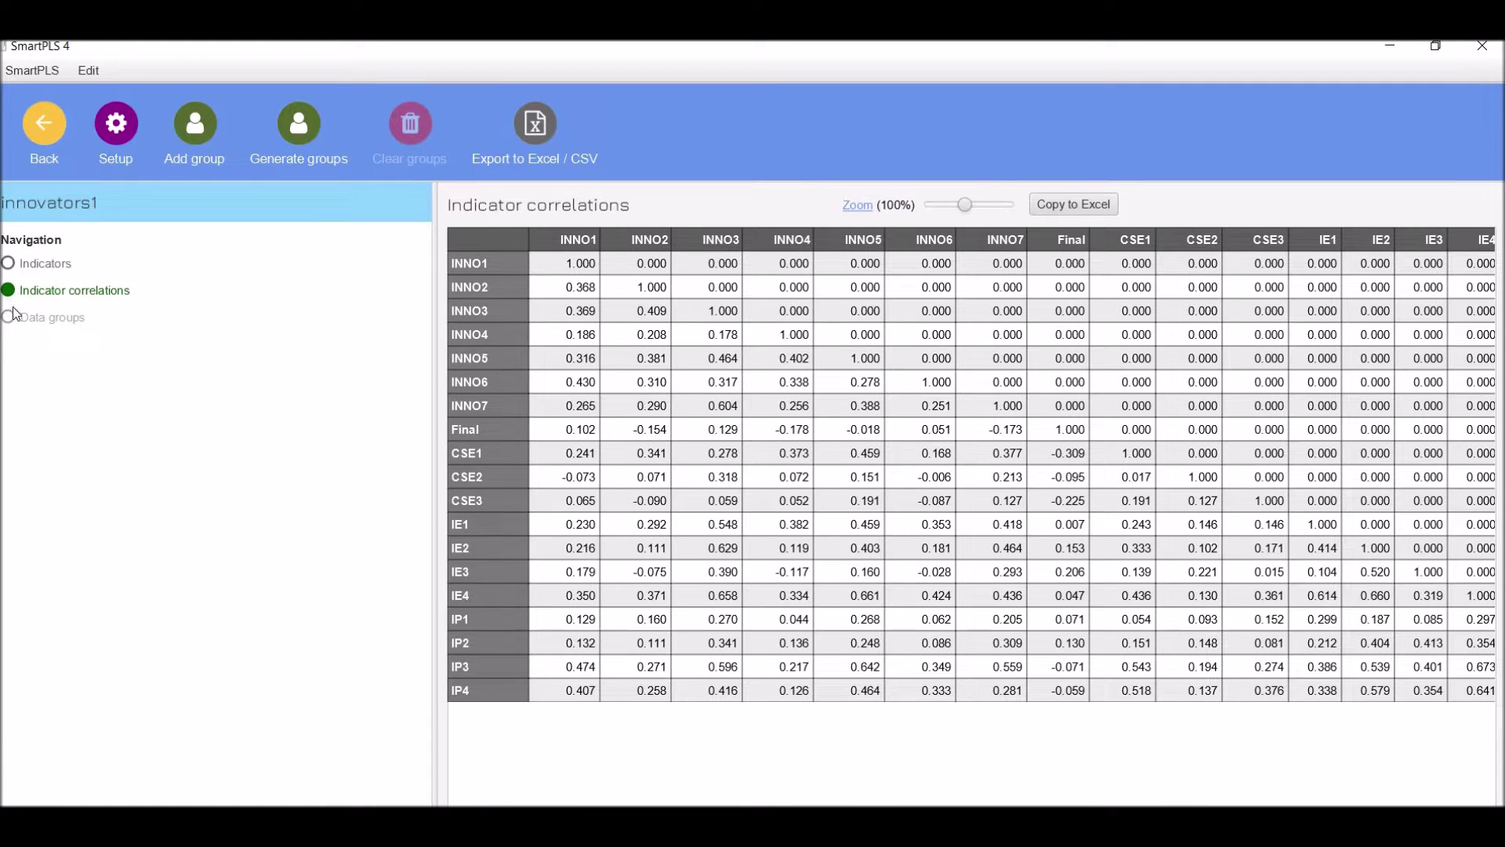
{"action": "left_click", "coordinate": [8, 267]}
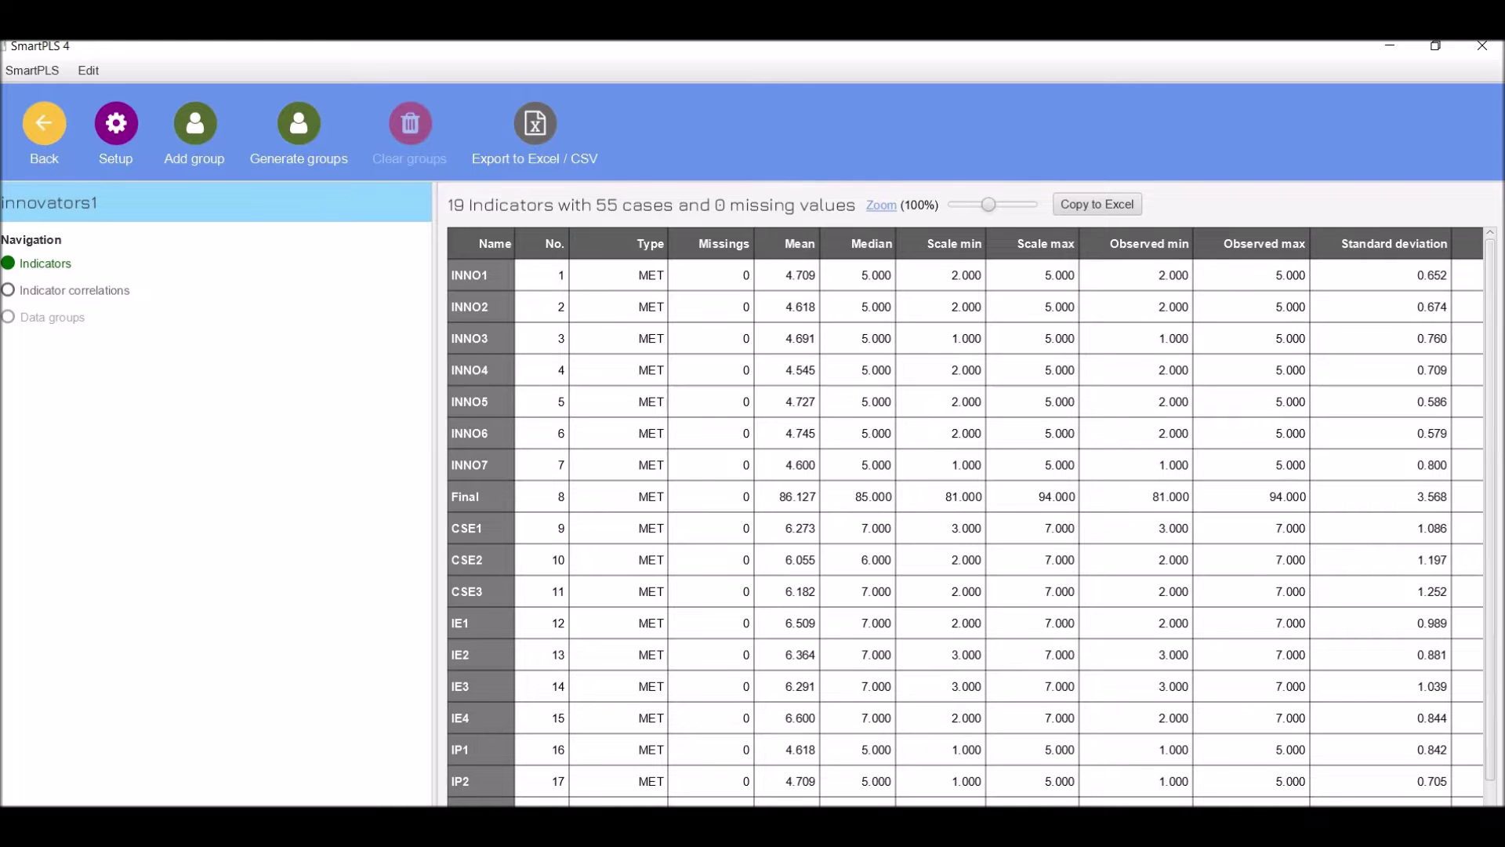
{"action": "scroll", "coordinate": [999, 516], "scroll_direction": "right", "scroll_amount": 5}
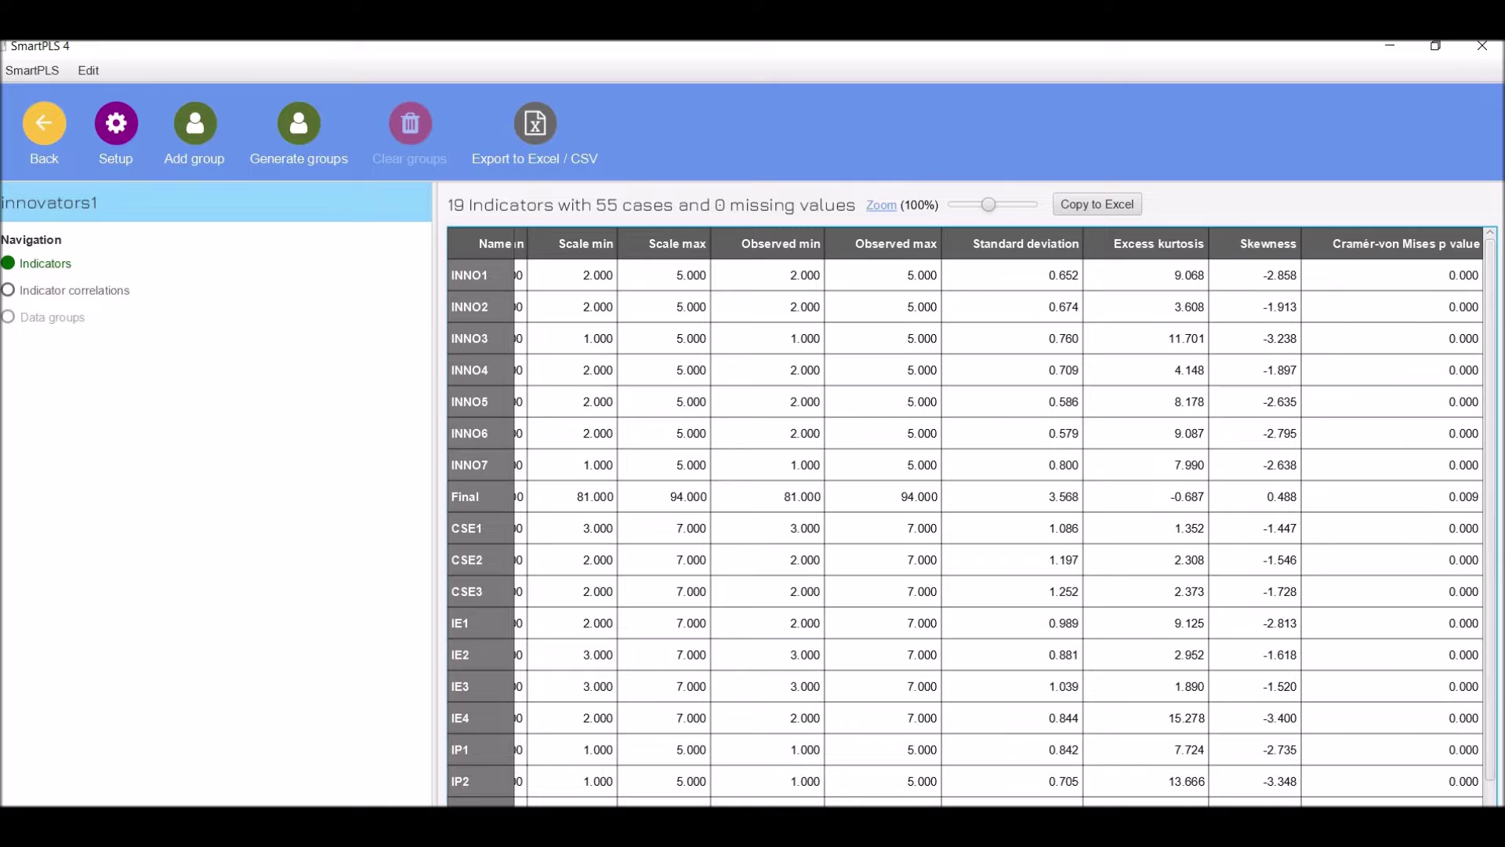
{"action": "scroll", "coordinate": [964, 518], "scroll_direction": "left", "scroll_amount": 5}
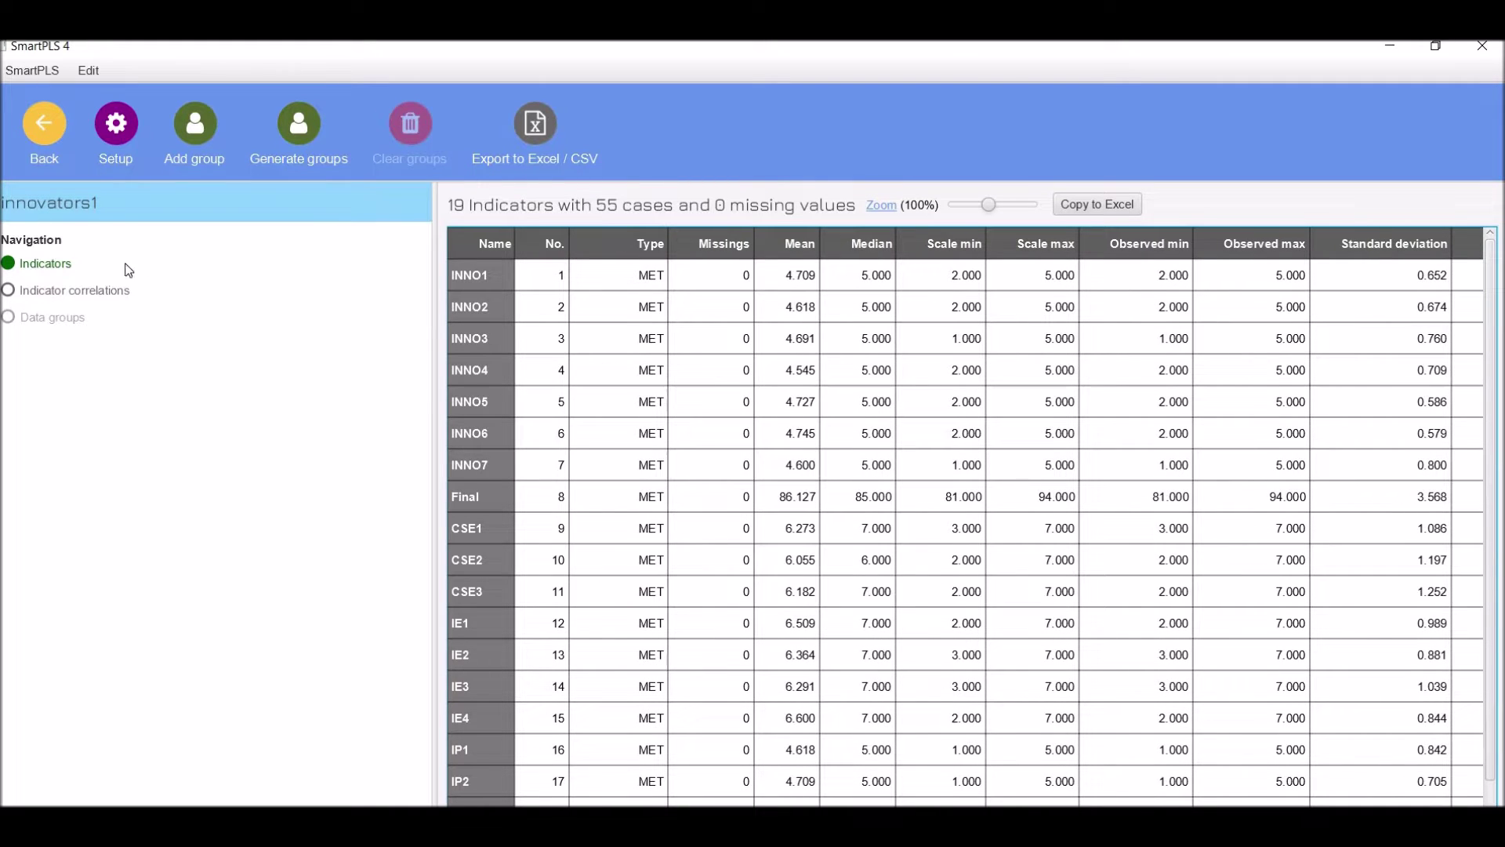
Step: Leave the dataset view and create a PLS-SEM model named pls-sem in the Innovation project
{"action": "left_click", "coordinate": [41, 127]}
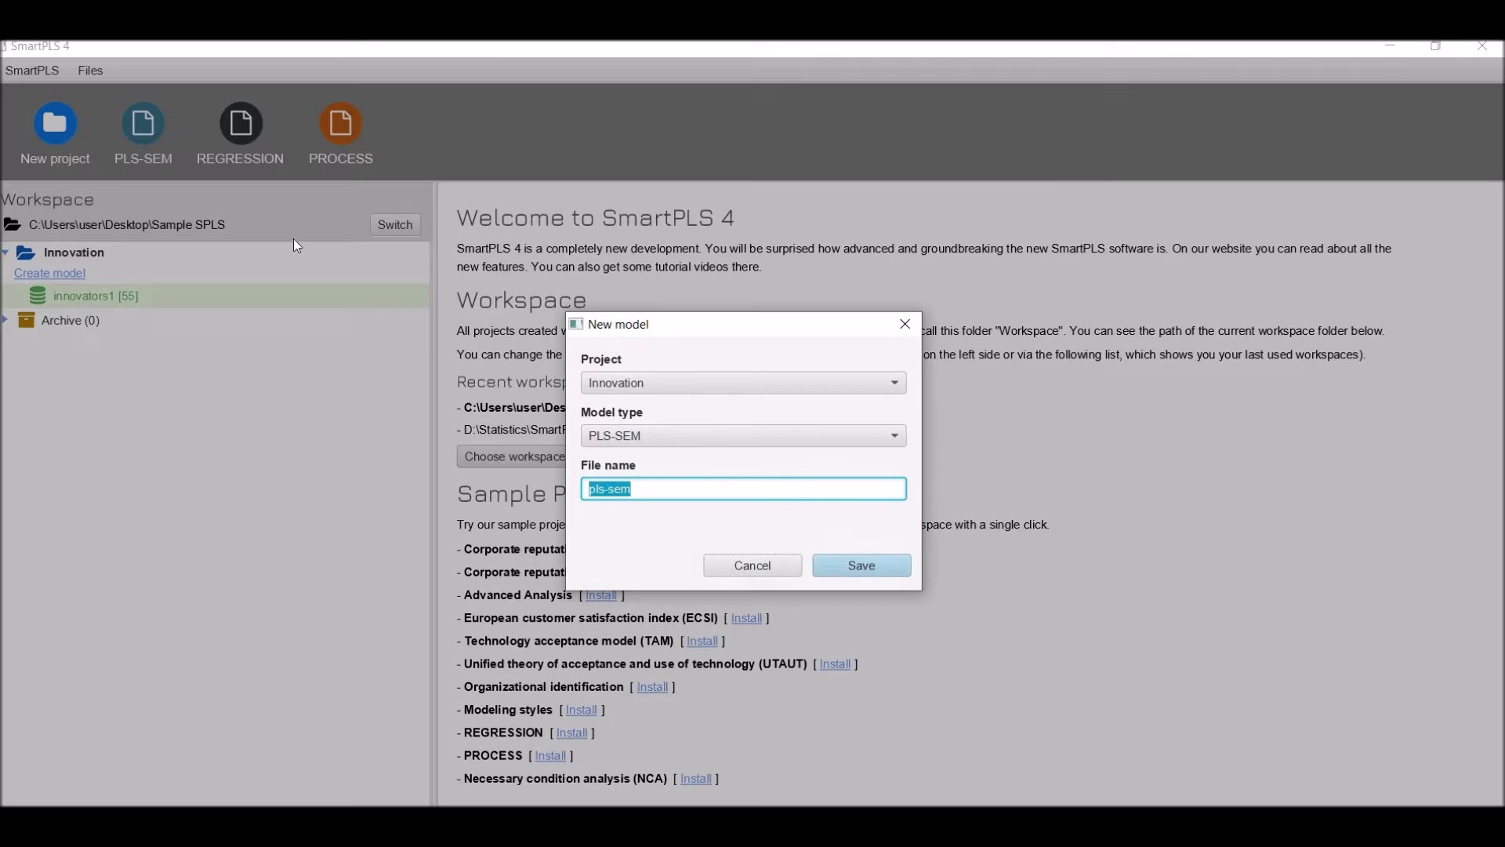
{"action": "left_click", "coordinate": [650, 387]}
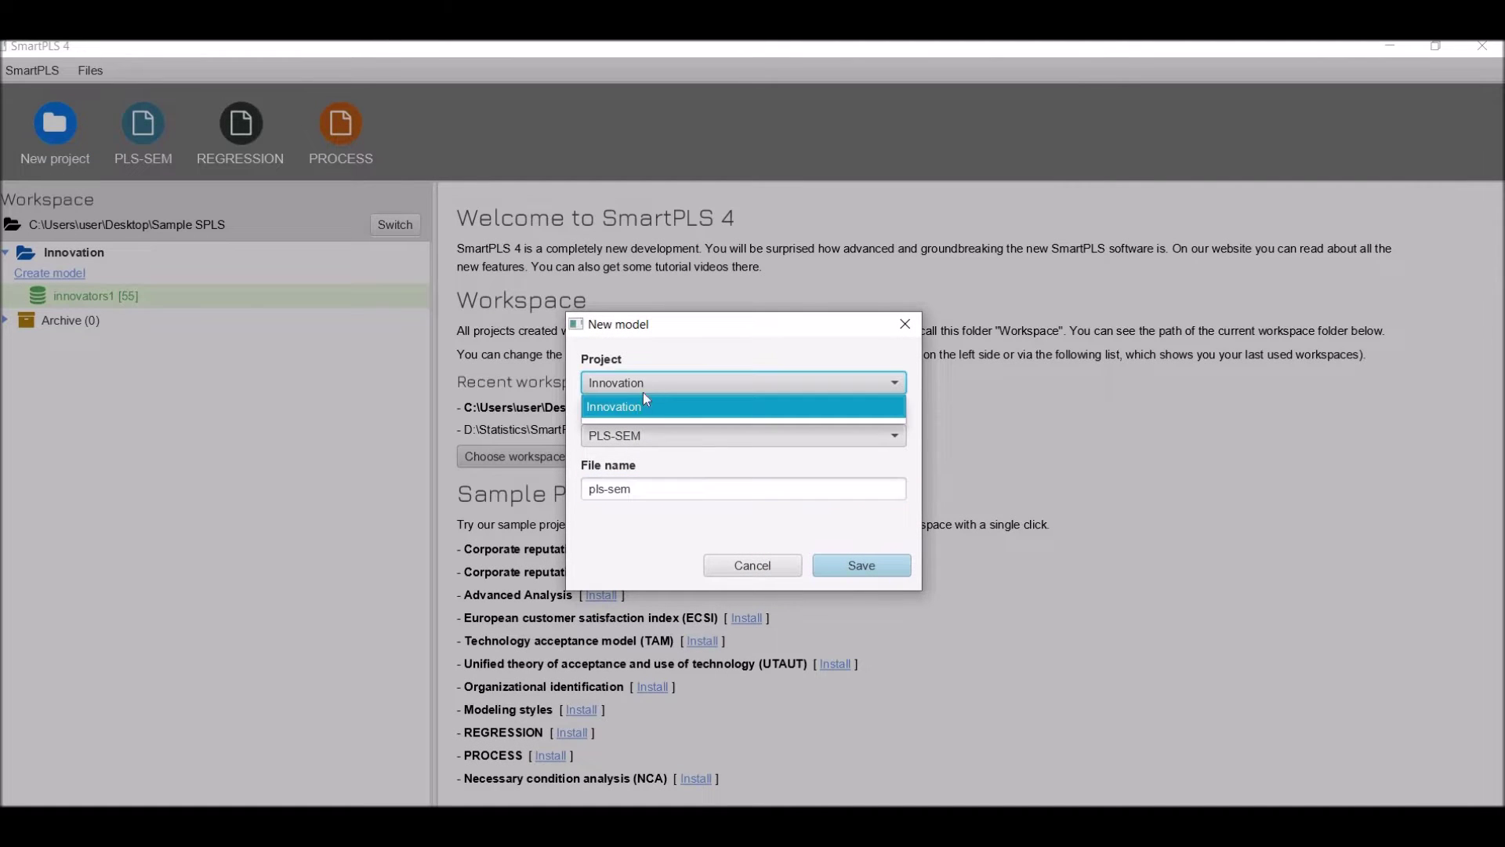
{"action": "left_click", "coordinate": [643, 408]}
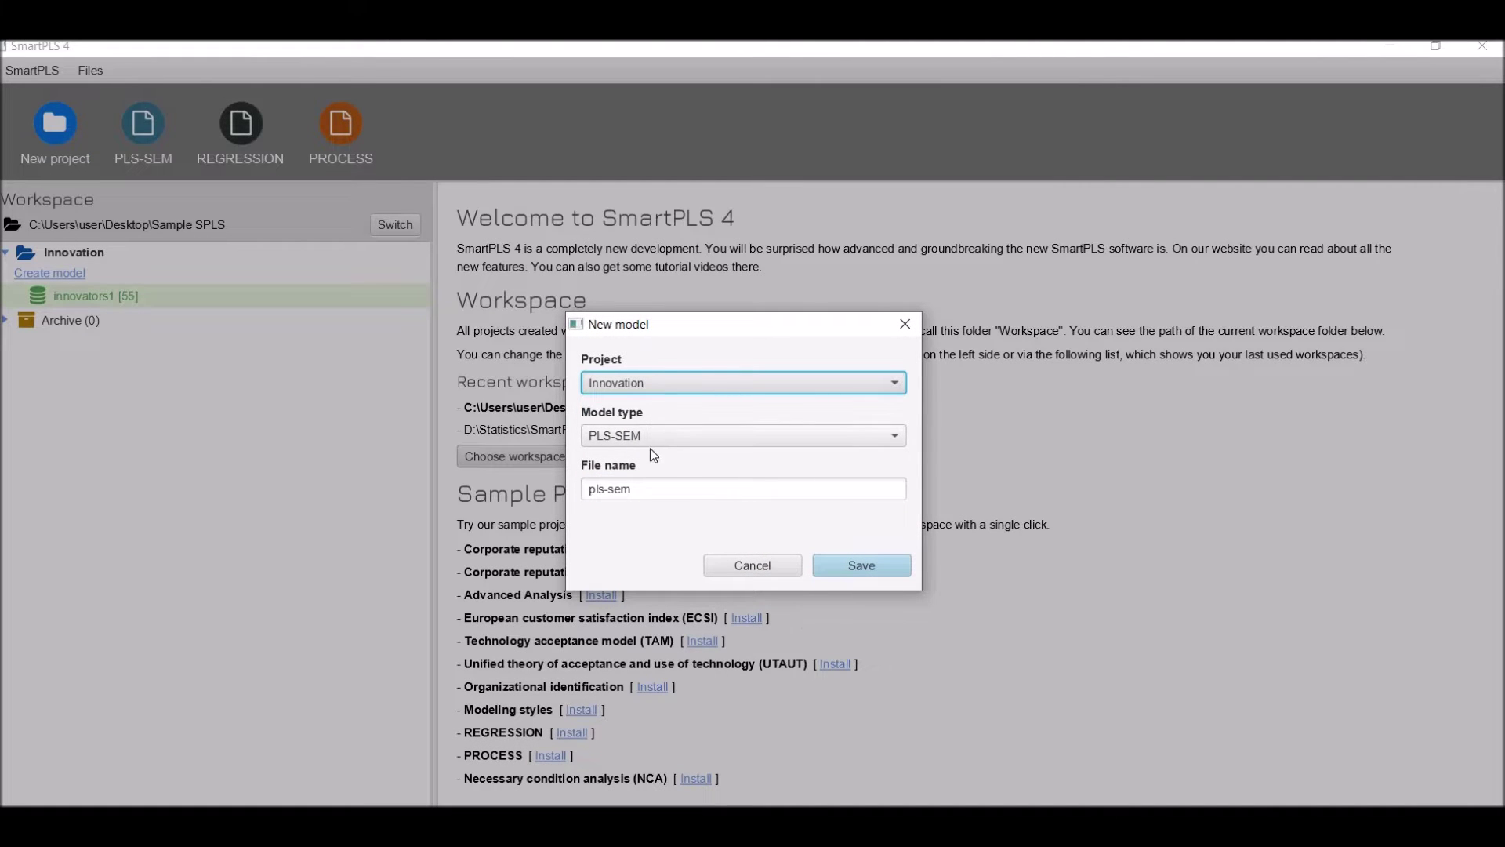
{"action": "left_click", "coordinate": [650, 486]}
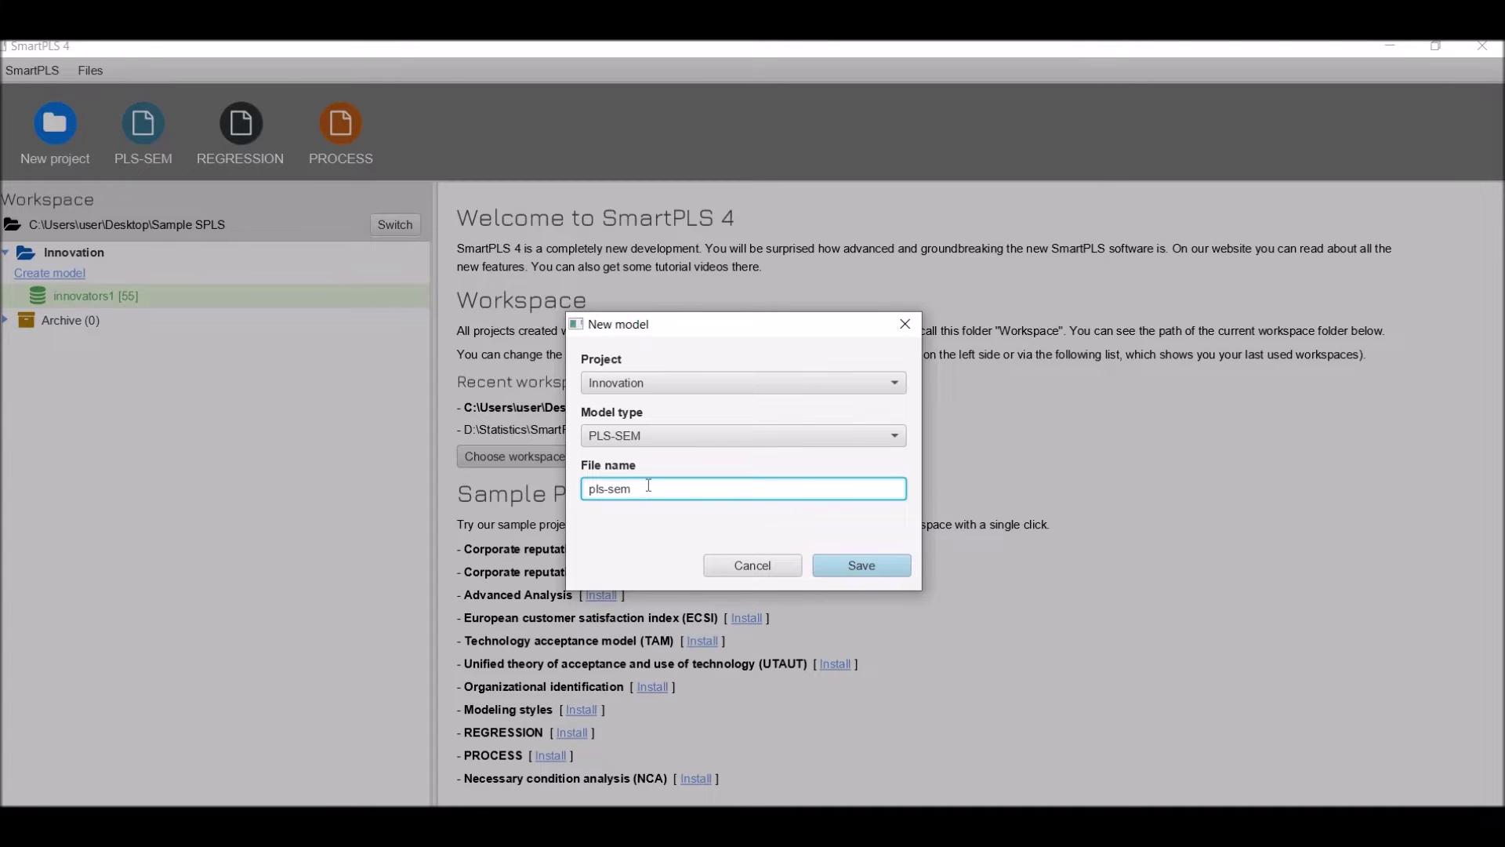
{"action": "left_click", "coordinate": [861, 569]}
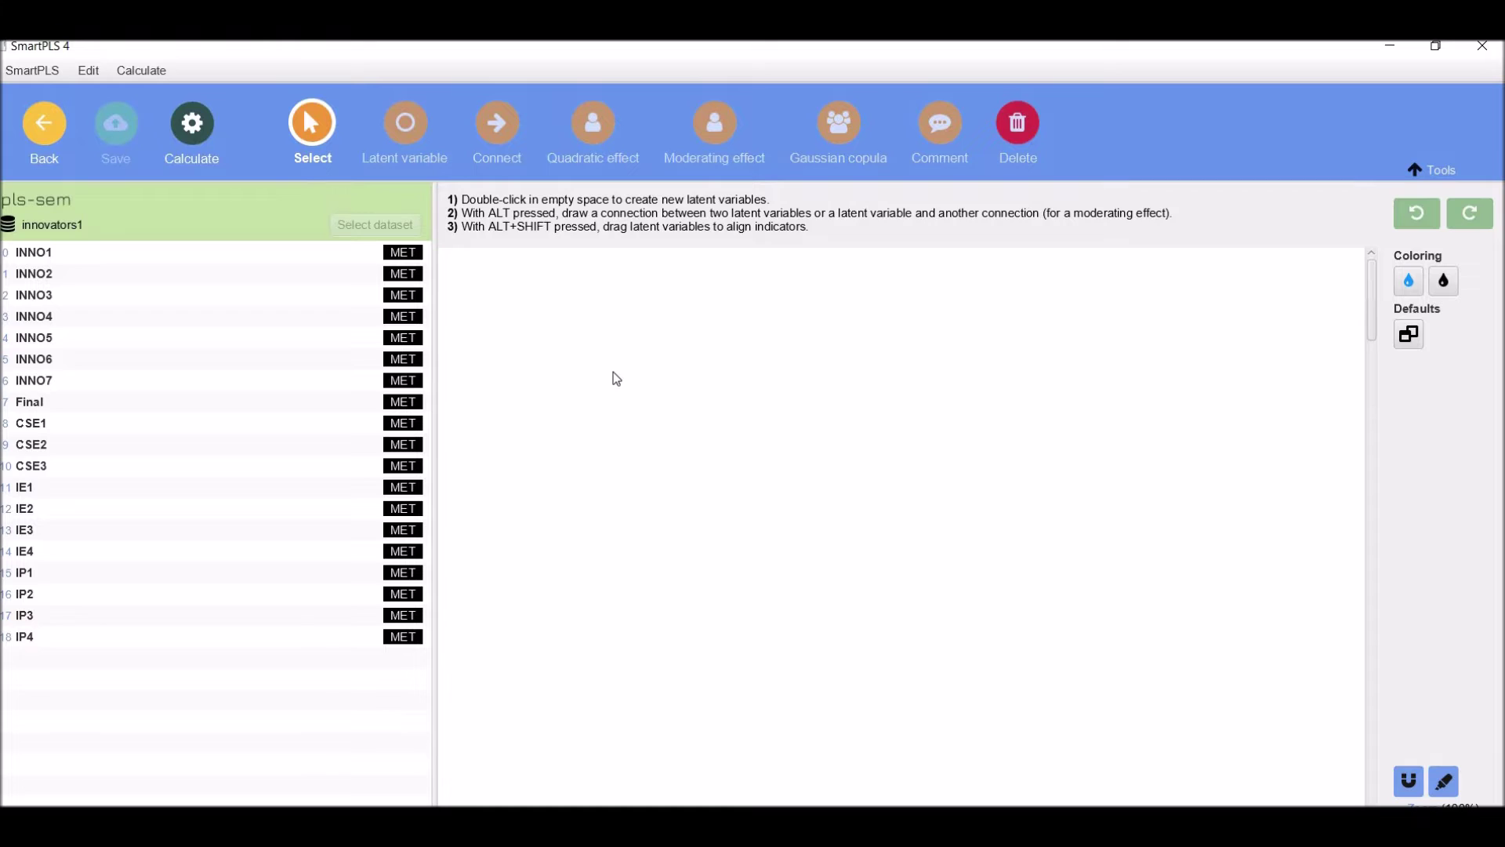
Step: Create a latent variable named Inno from indicators INNO1 to INNO7 in the upper-left part of the model canvas
{"action": "left_click", "coordinate": [79, 258]}
{"action": "key", "text": "shift+Down"}
{"action": "key", "text": "shift+Down"}
{"action": "key", "text": "shift+Down"}
{"action": "key", "text": "shift+Down"}
{"action": "key", "text": "shift+Down"}
{"action": "key", "text": "shift+Down"}
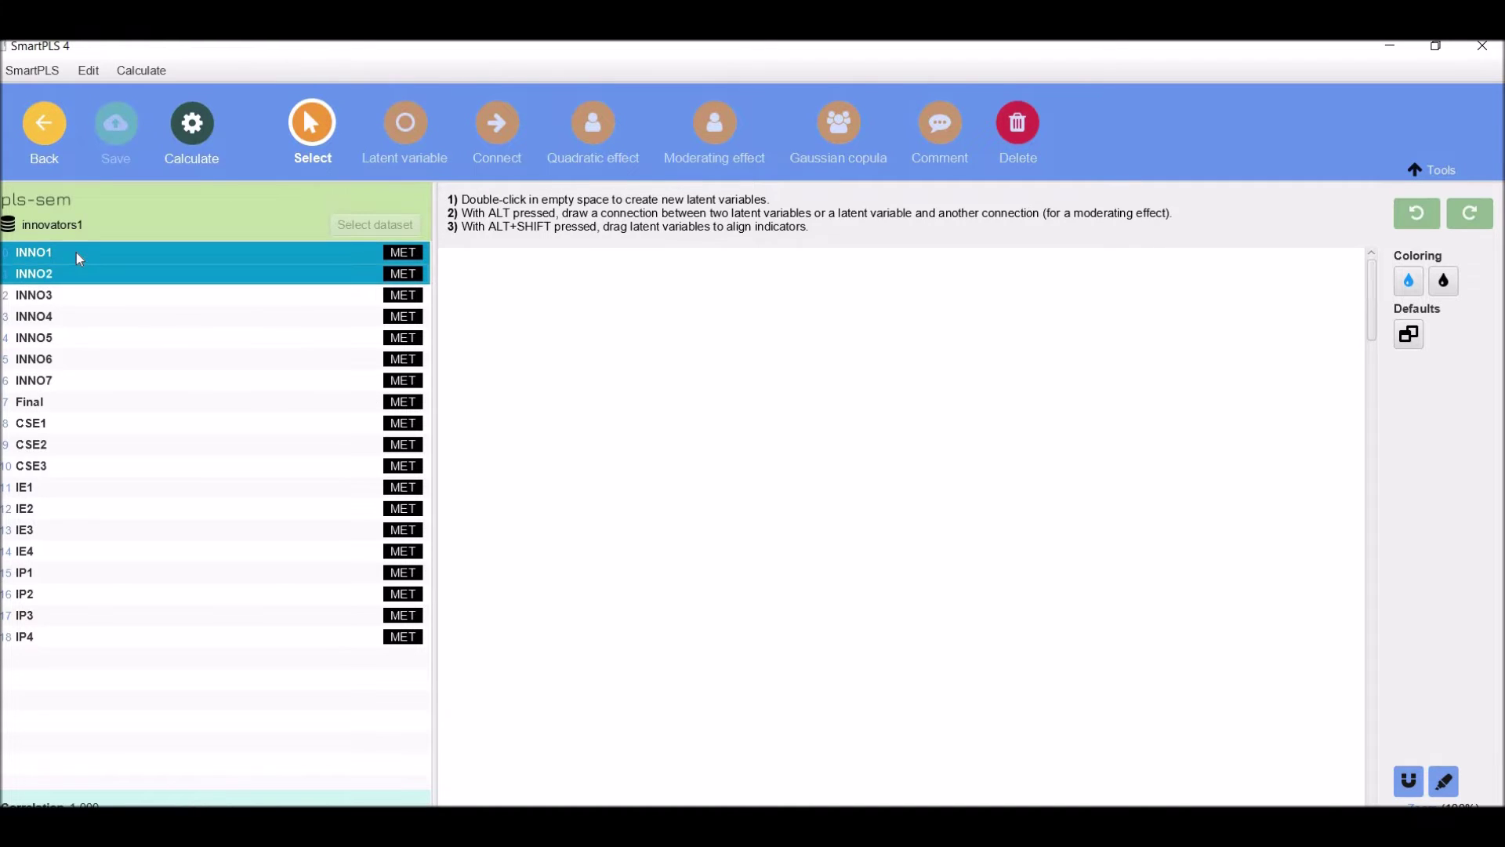
{"action": "left_click_drag", "start_coordinate": [77, 253], "coordinate": [538, 335]}
{"action": "key", "text": "BackSpace"}
{"action": "key", "text": "BackSpace"}
{"action": "key", "text": "BackSpace"}
{"action": "key", "text": "BackSpace"}
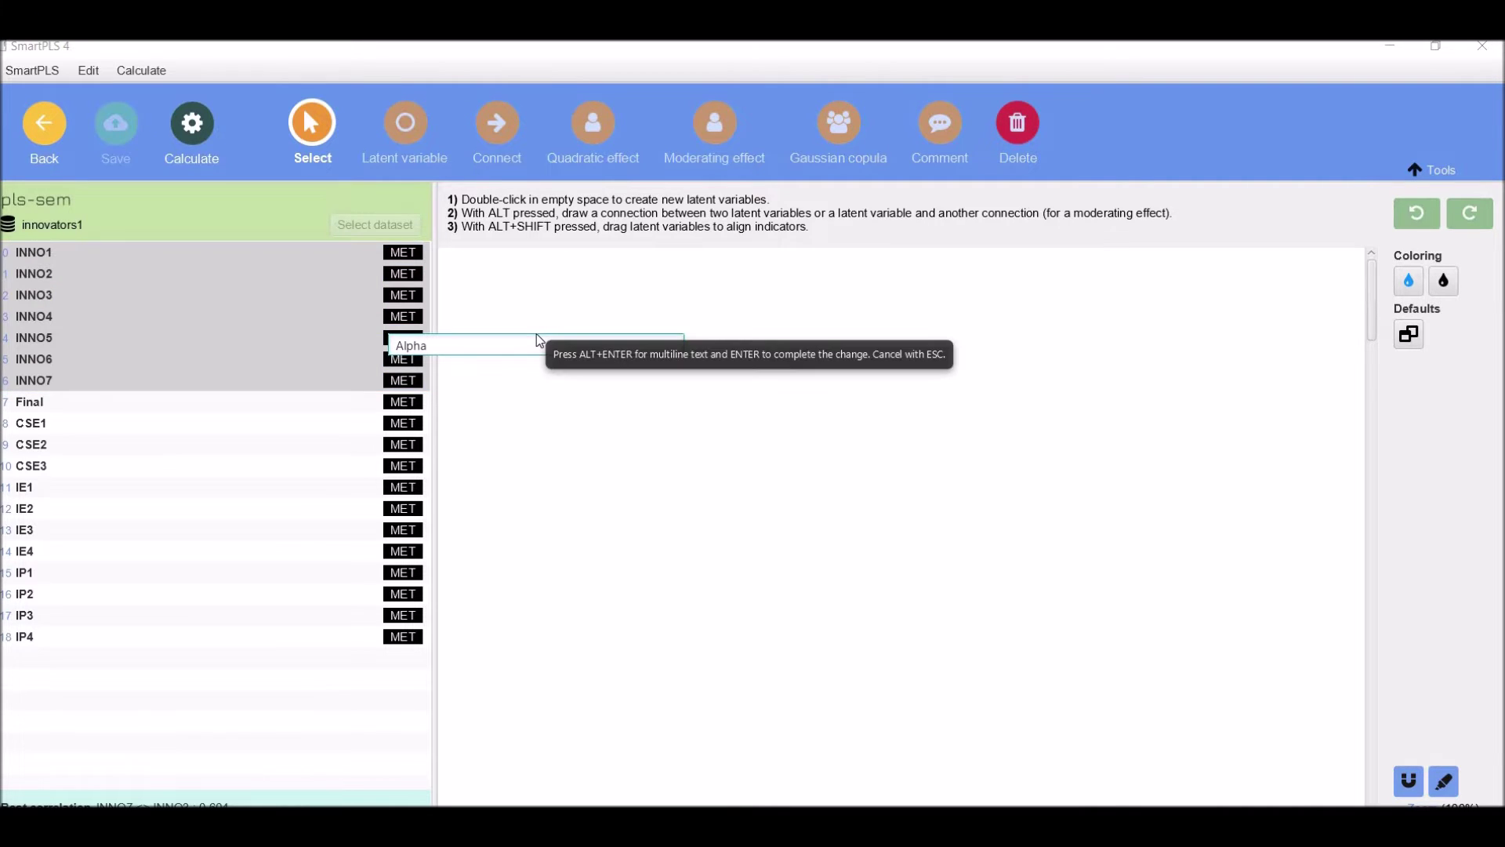
{"action": "key", "text": "BackSpace"}
{"action": "key", "text": "Escape"}
{"action": "left_click_drag", "start_coordinate": [539, 340], "coordinate": [600, 387]}
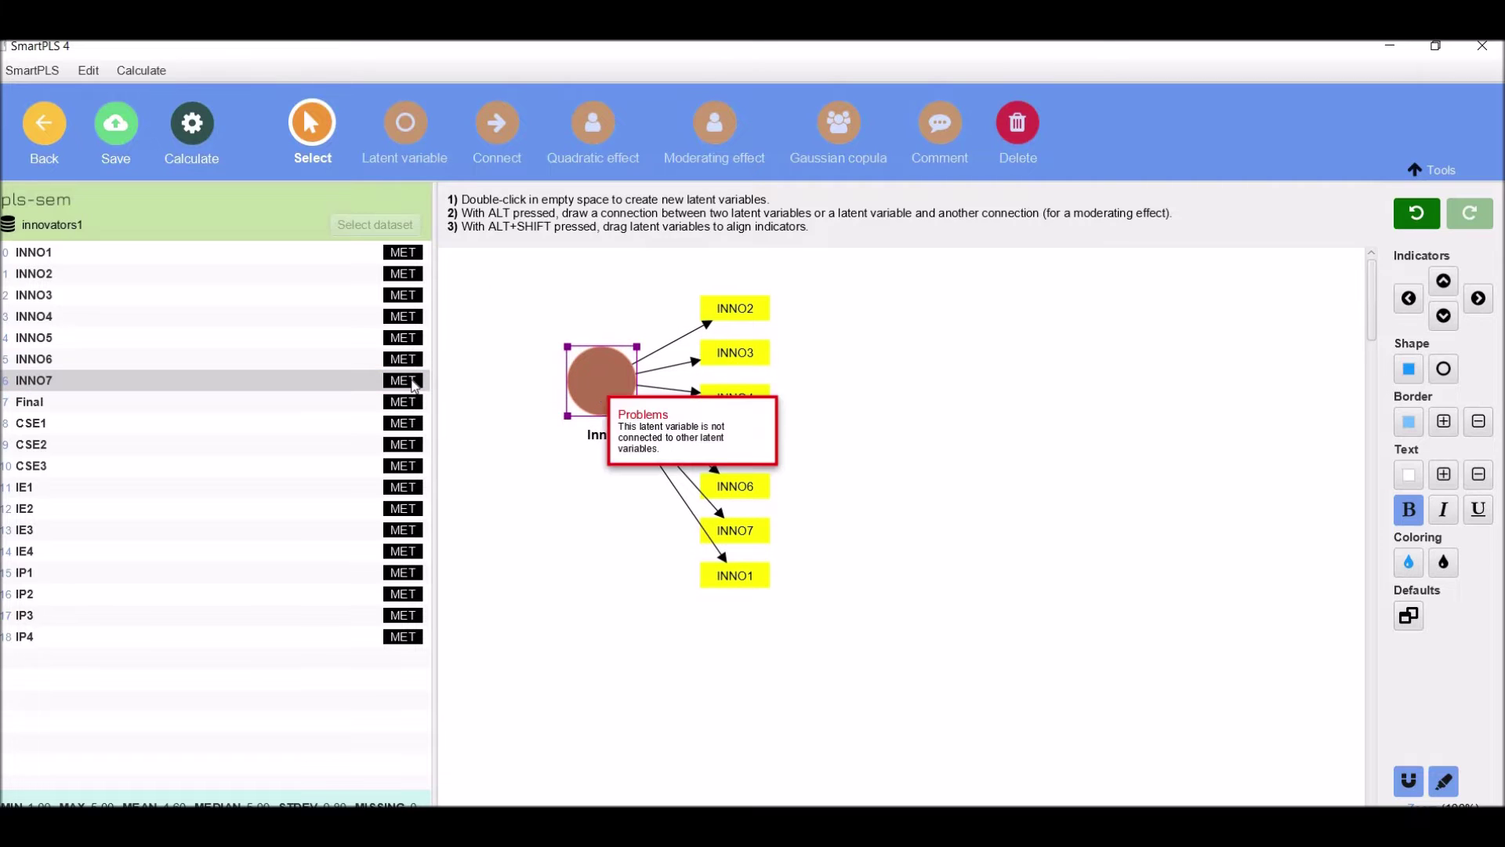
Step: Create a latent variable named CSE from indicators CSE1 to CSE3, placed to the right of the Inno construct
{"action": "left_click", "coordinate": [40, 427]}
{"action": "key", "text": "shift+Down"}
{"action": "key", "text": "shift+Down"}
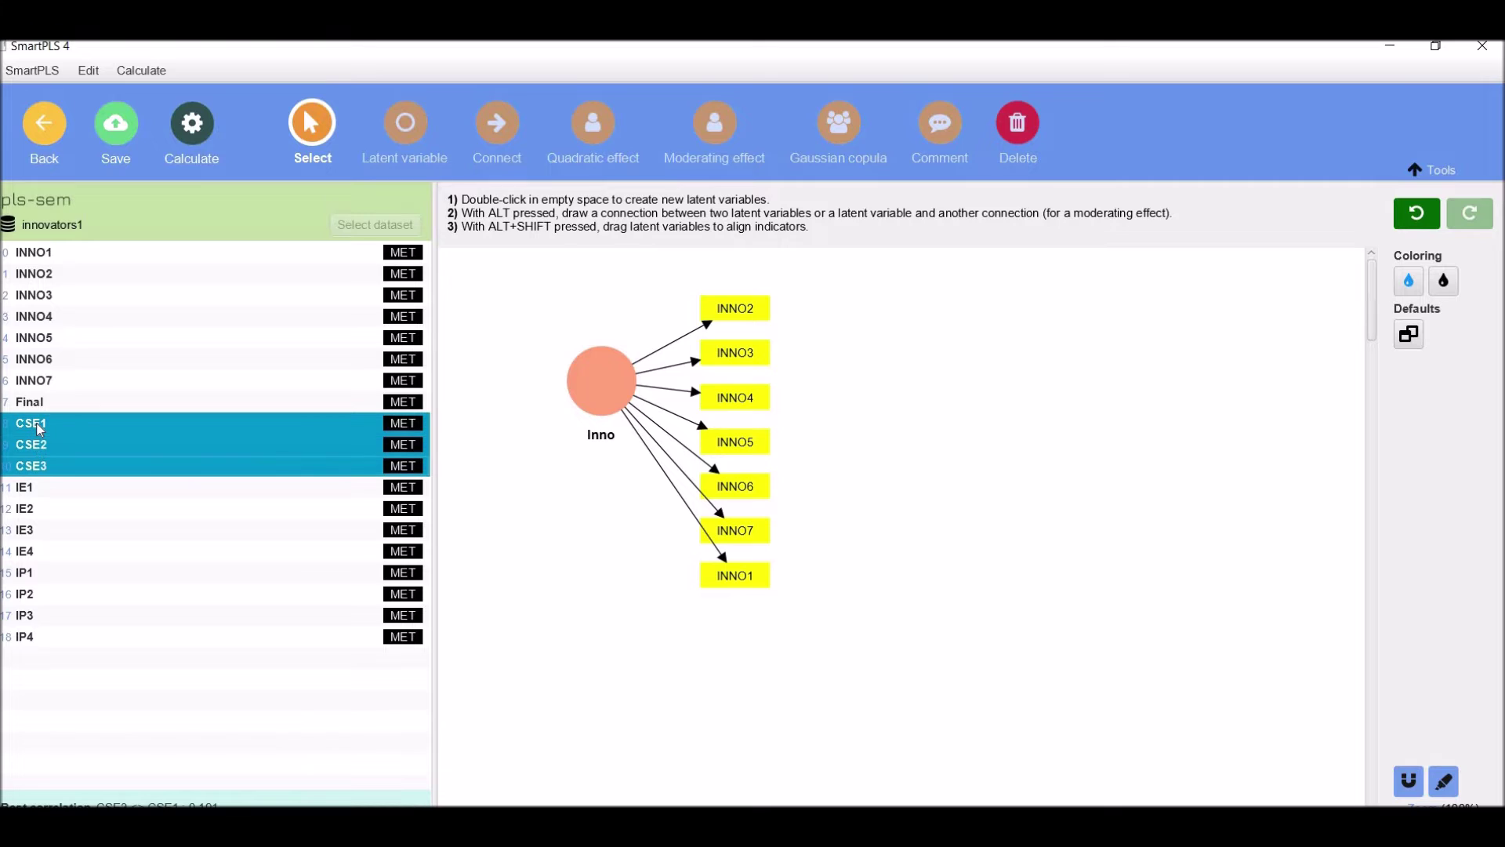
{"action": "left_click_drag", "start_coordinate": [39, 427], "coordinate": [964, 431]}
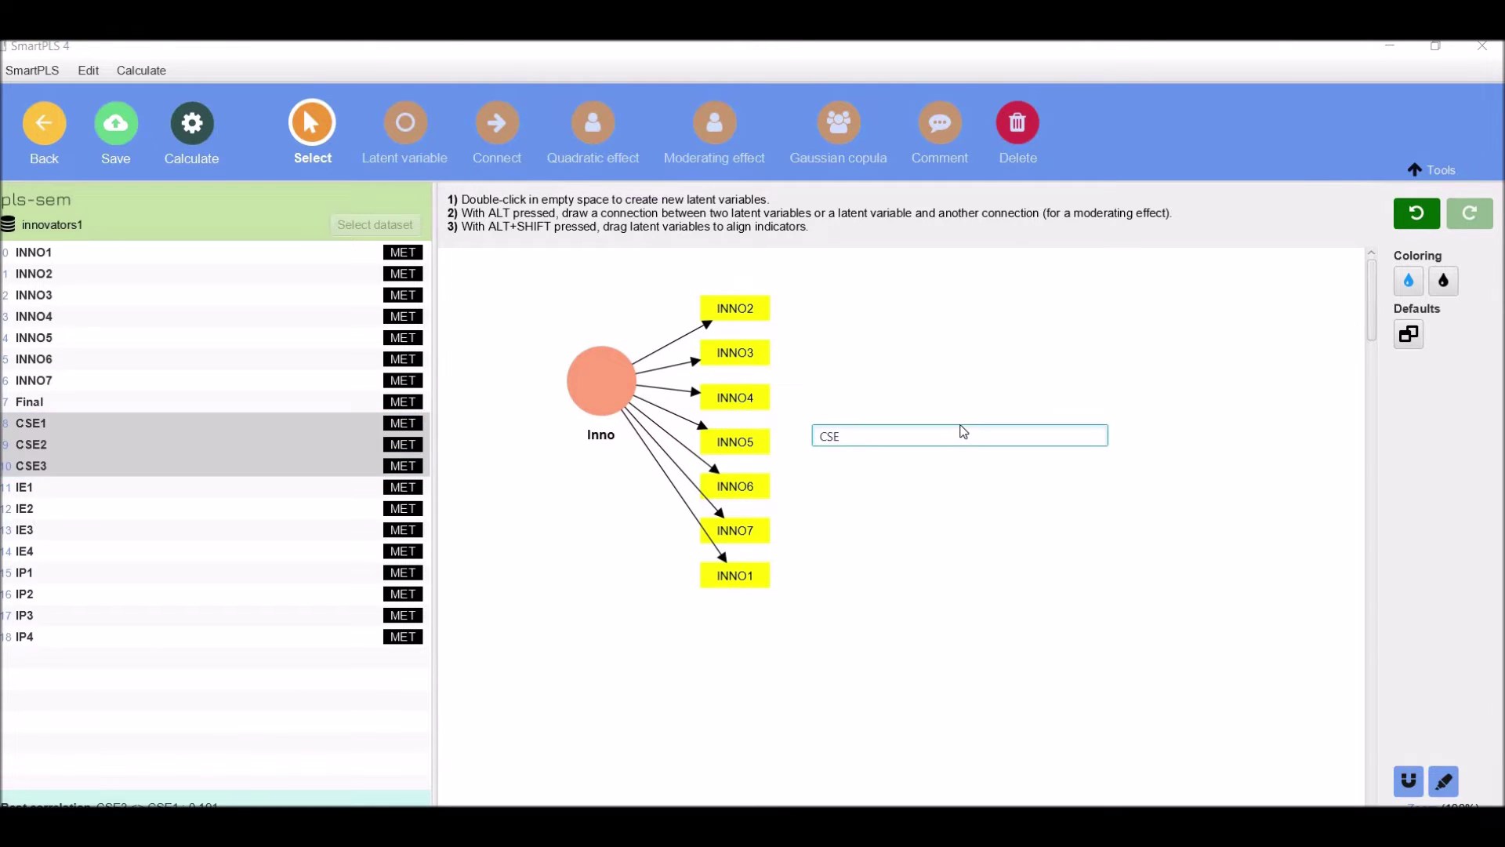
{"action": "key", "text": "Return"}
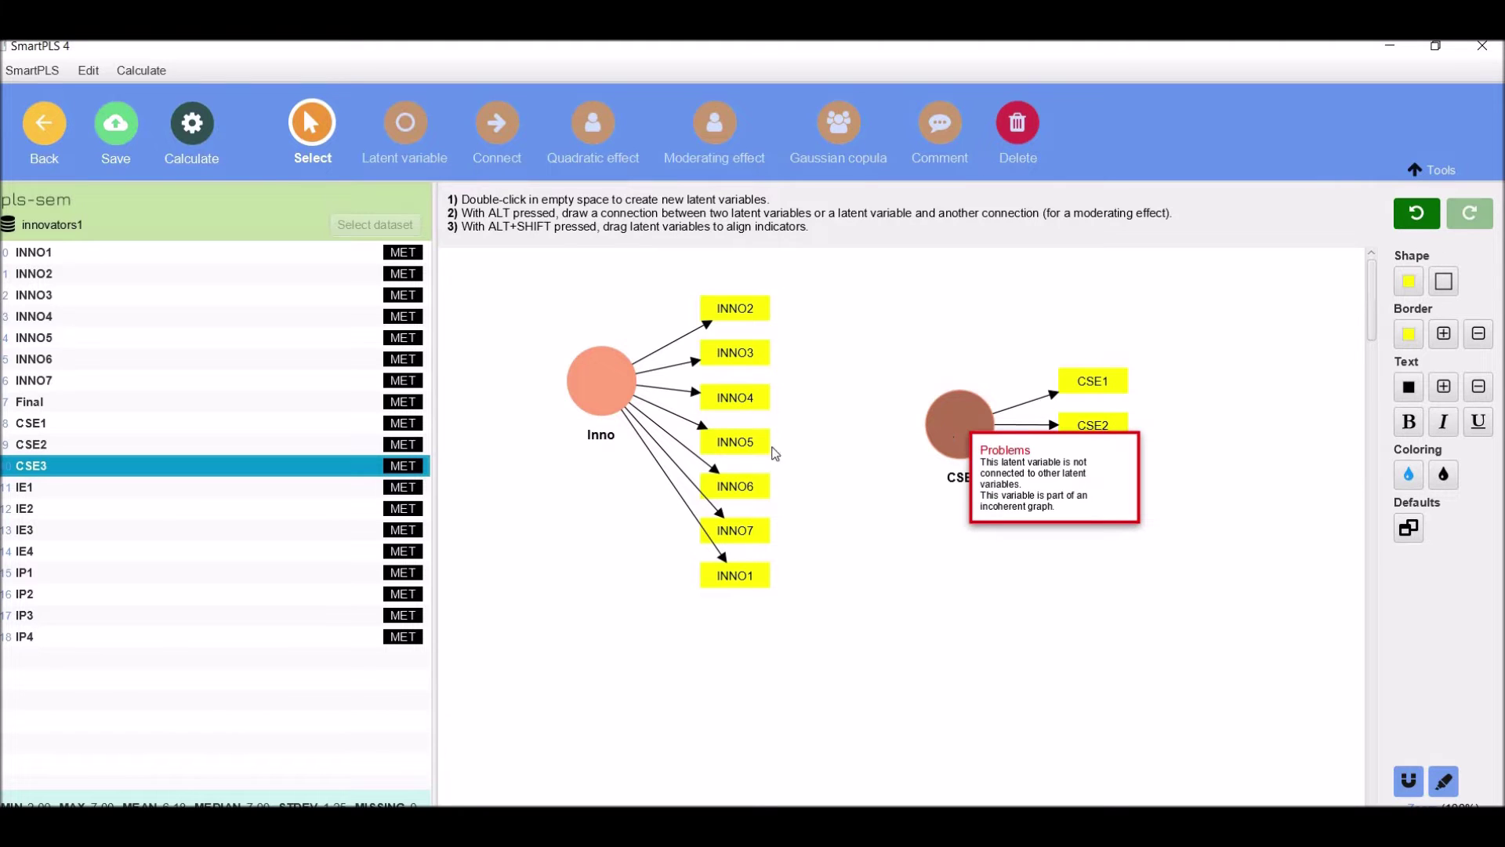
Step: Create a latent variable named IE from indicators IE1 to IE4, placed below the CSE construct
{"action": "left_click", "coordinate": [37, 494]}
{"action": "key", "text": "shift+Down"}
{"action": "key", "text": "shift+Down"}
{"action": "key", "text": "shift+Down"}
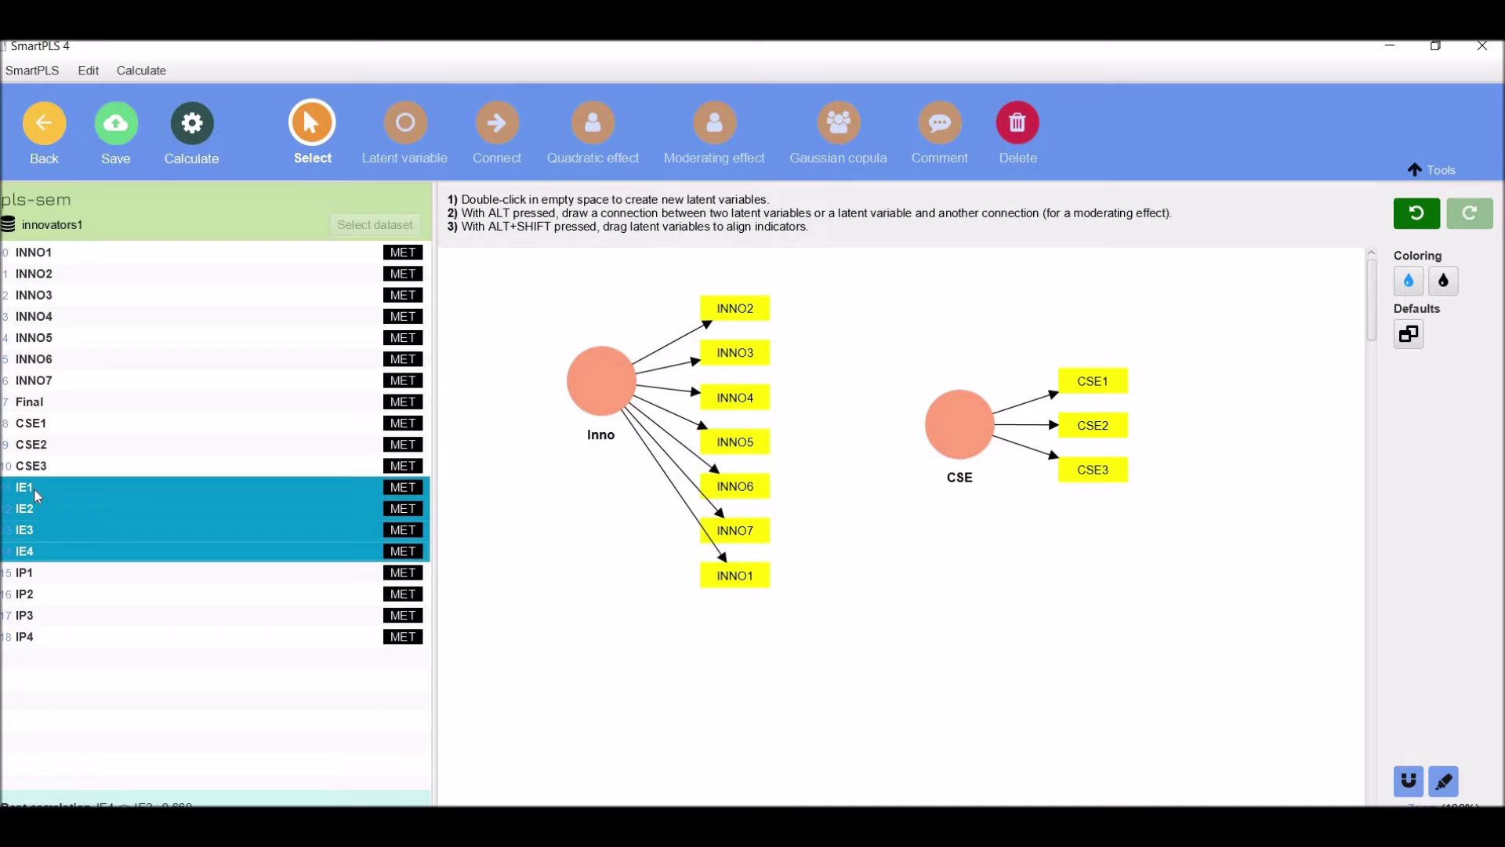
{"action": "left_click_drag", "start_coordinate": [34, 488], "coordinate": [968, 630]}
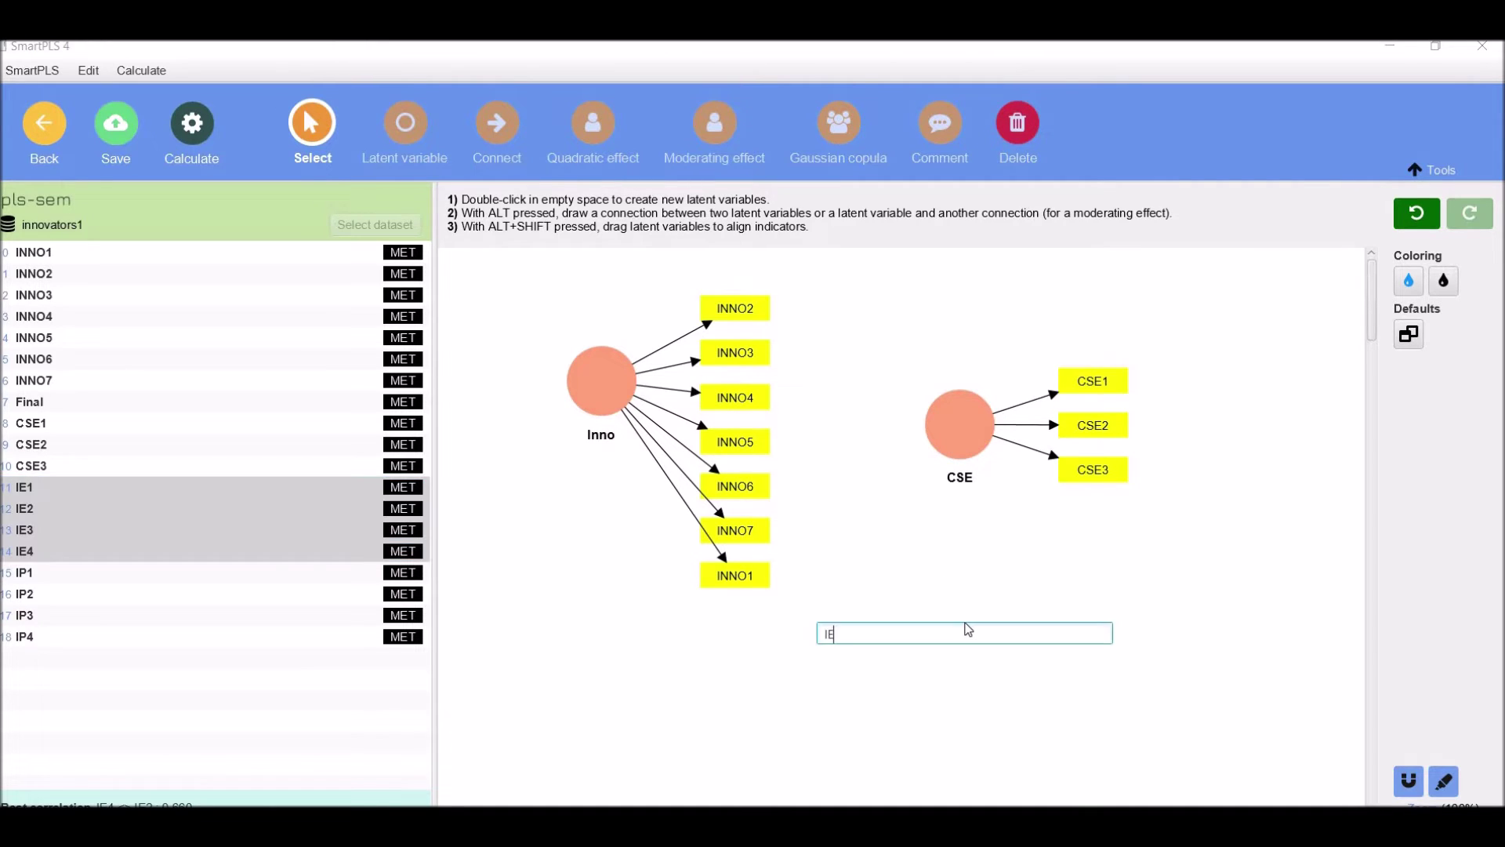
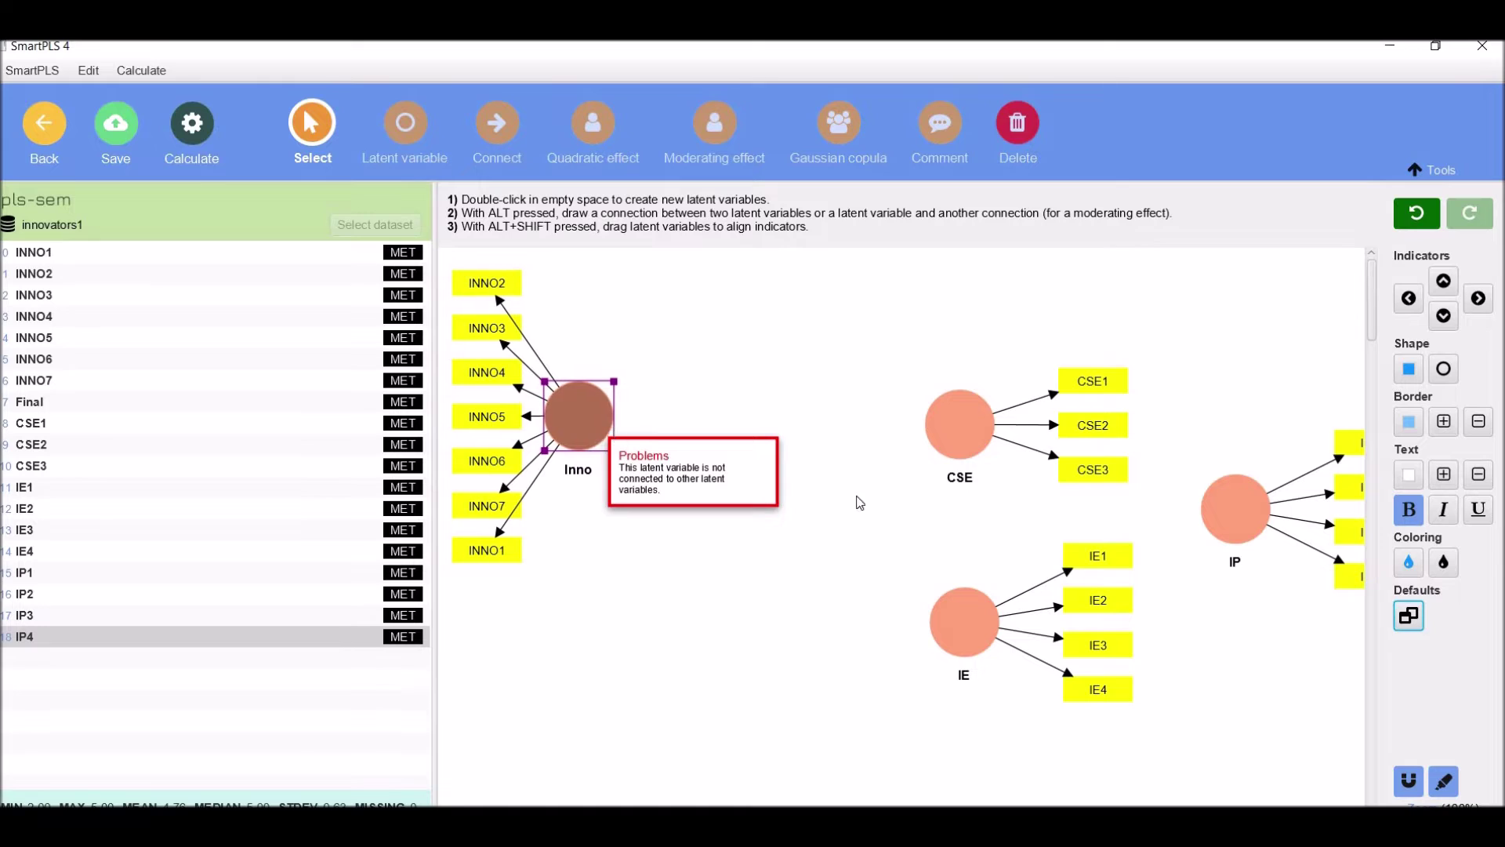
Step: Move the CSE construct closer to Inno and align its indicators to the top
{"action": "left_click_drag", "start_coordinate": [956, 441], "coordinate": [841, 410]}
{"action": "right_click", "coordinate": [841, 411]}
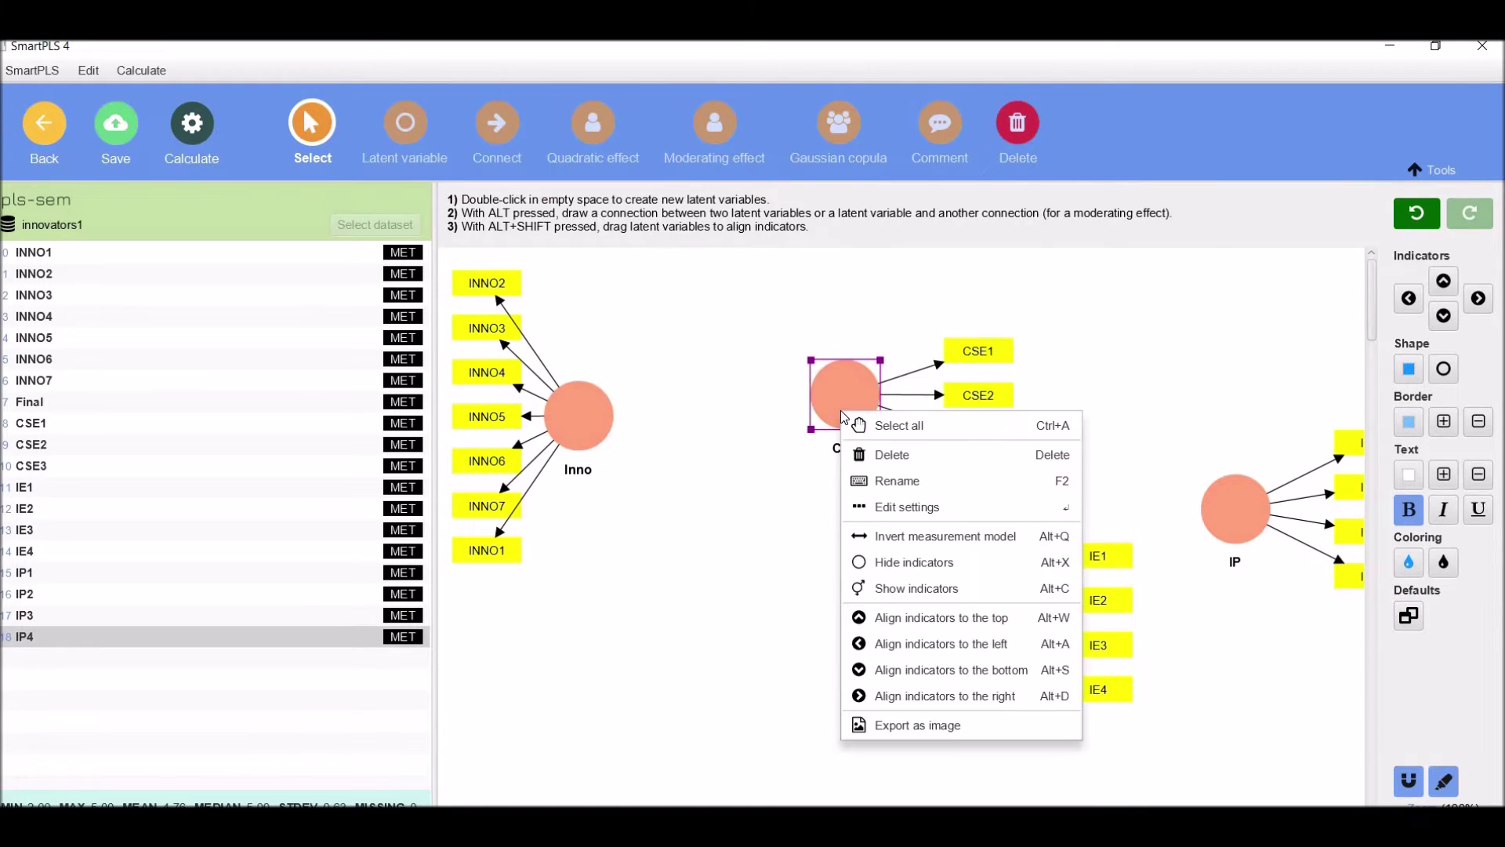
{"action": "left_click", "coordinate": [880, 620]}
Step: Move the IE construct beneath CSE and align its indicators to the bottom
{"action": "left_click_drag", "start_coordinate": [964, 615], "coordinate": [869, 608]}
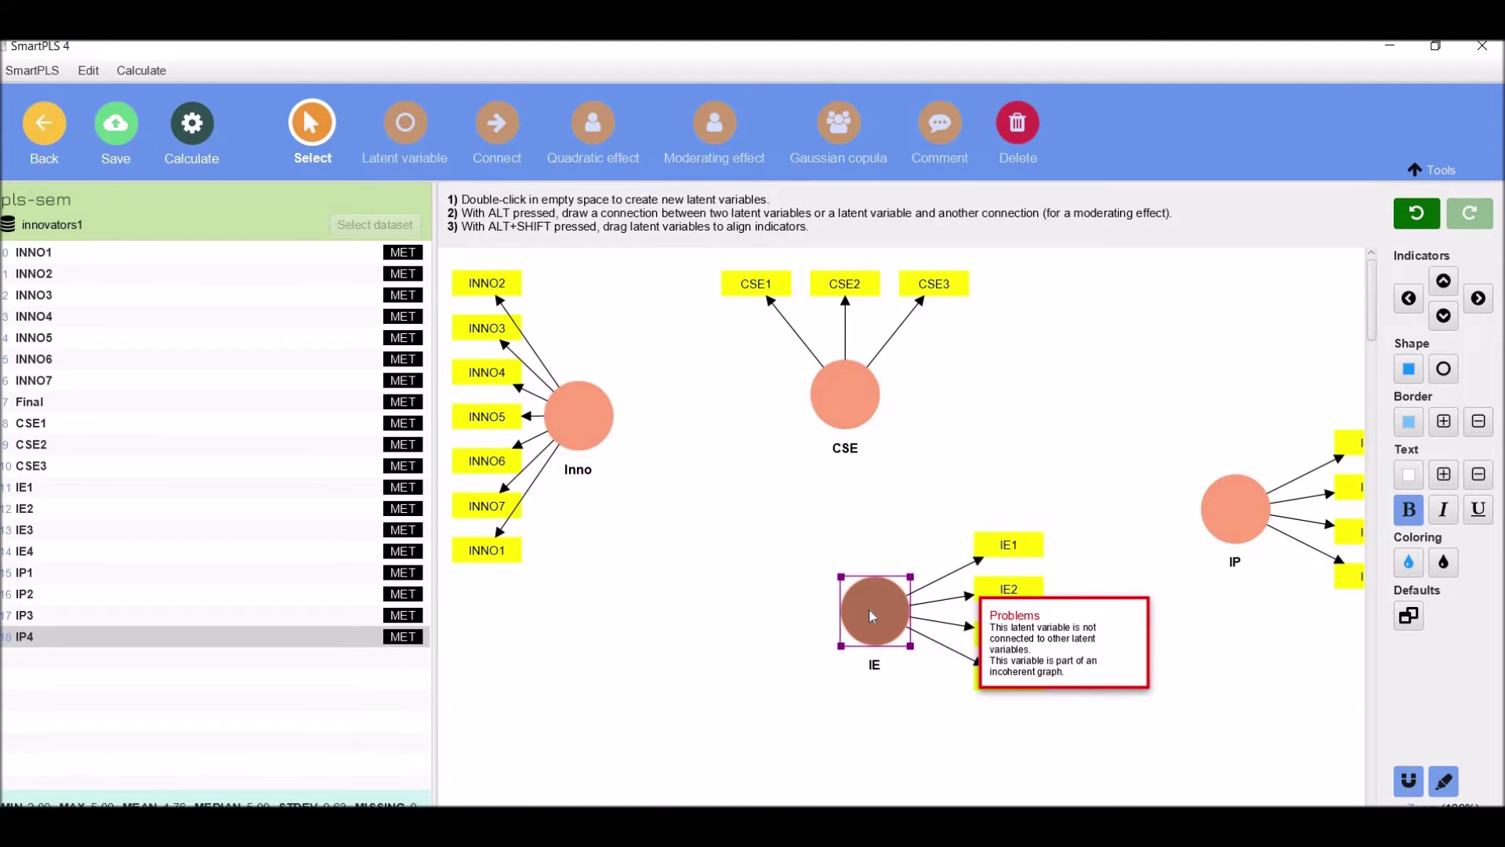
{"action": "right_click", "coordinate": [869, 608]}
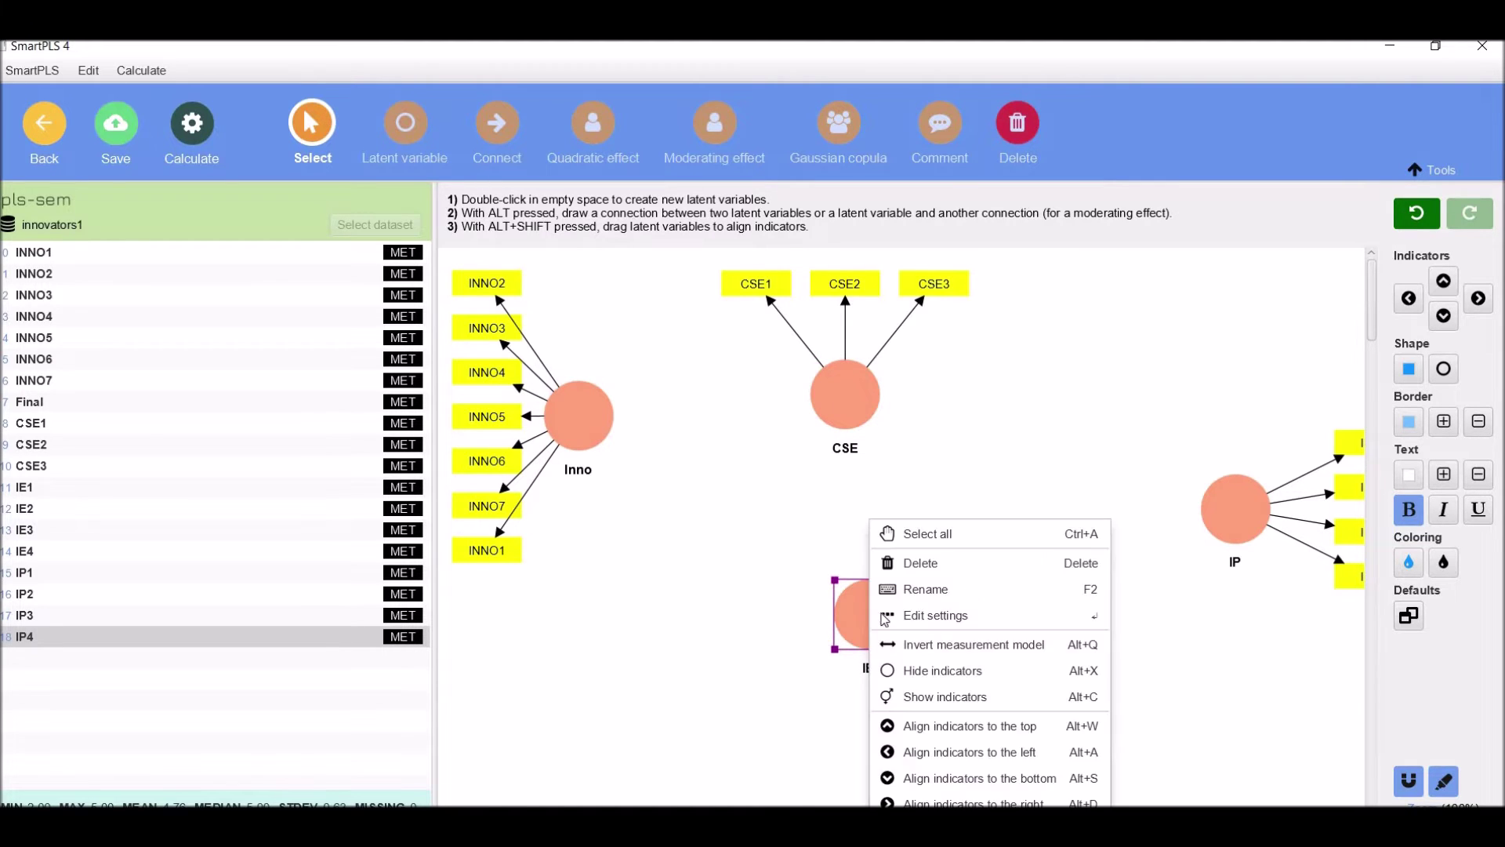
{"action": "left_click", "coordinate": [914, 779]}
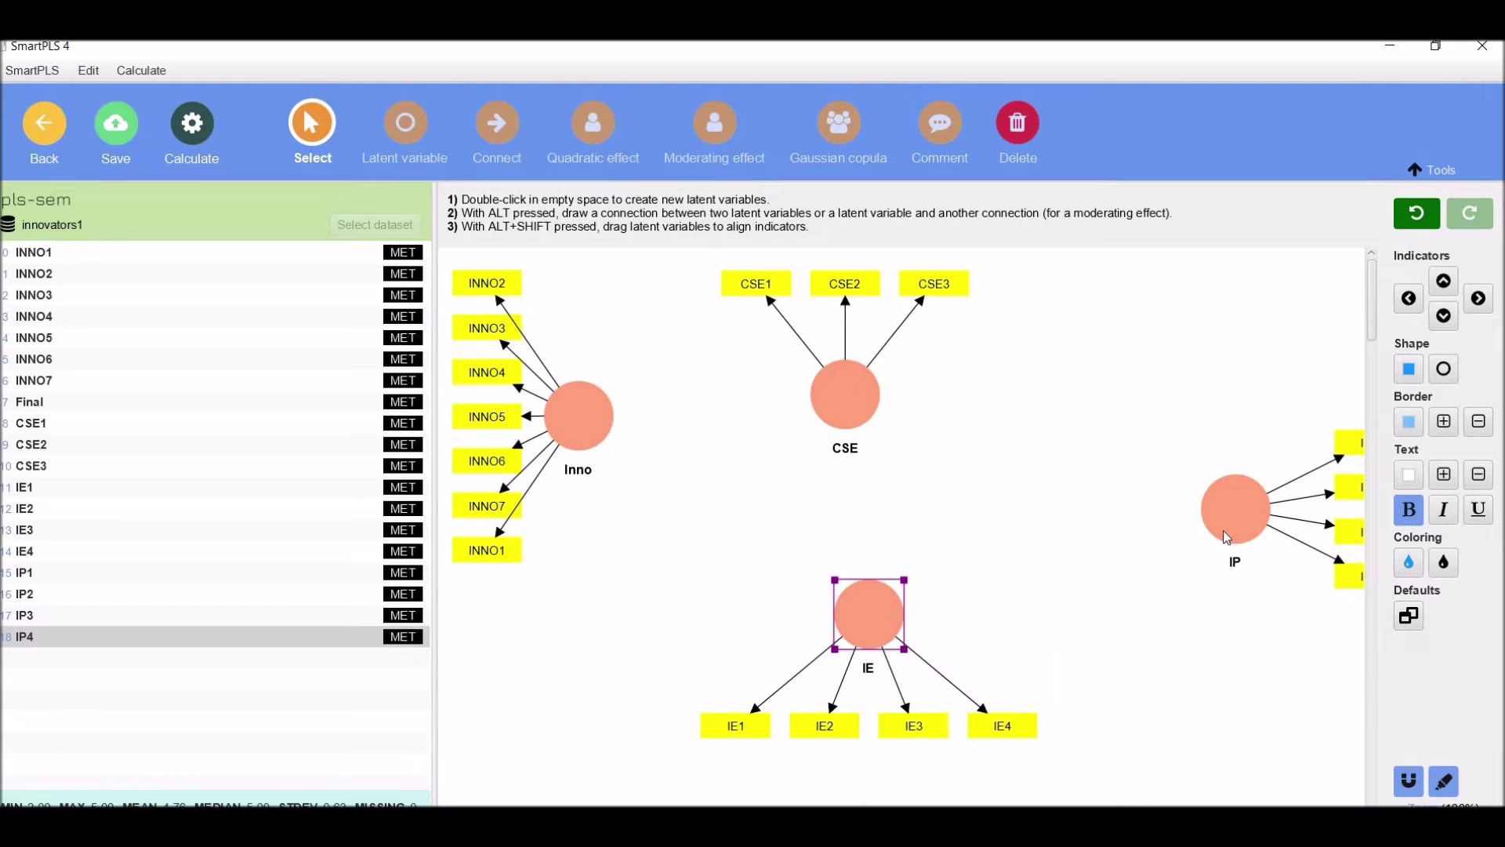
Step: Reposition the IP, Inno and CSE constructs into a diamond layout, with Inno and IP level and CSE directly above IE
{"action": "left_click", "coordinate": [1230, 516]}
{"action": "left_click_drag", "start_coordinate": [1230, 515], "coordinate": [1112, 452]}
{"action": "left_click_drag", "start_coordinate": [572, 408], "coordinate": [567, 474]}
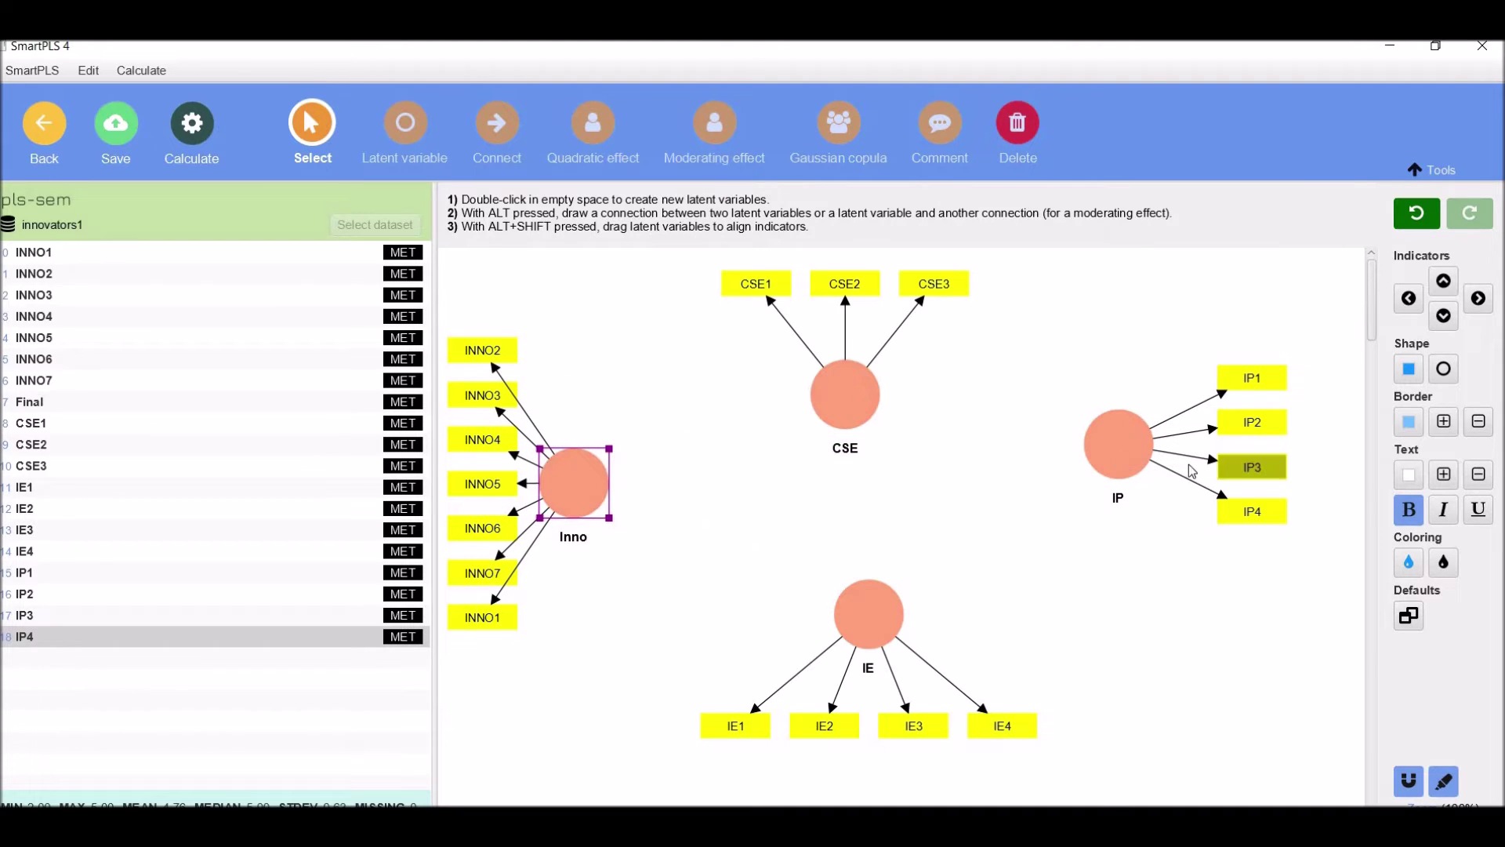
{"action": "left_click_drag", "start_coordinate": [1126, 469], "coordinate": [1126, 502]}
{"action": "left_click_drag", "start_coordinate": [849, 389], "coordinate": [872, 374]}
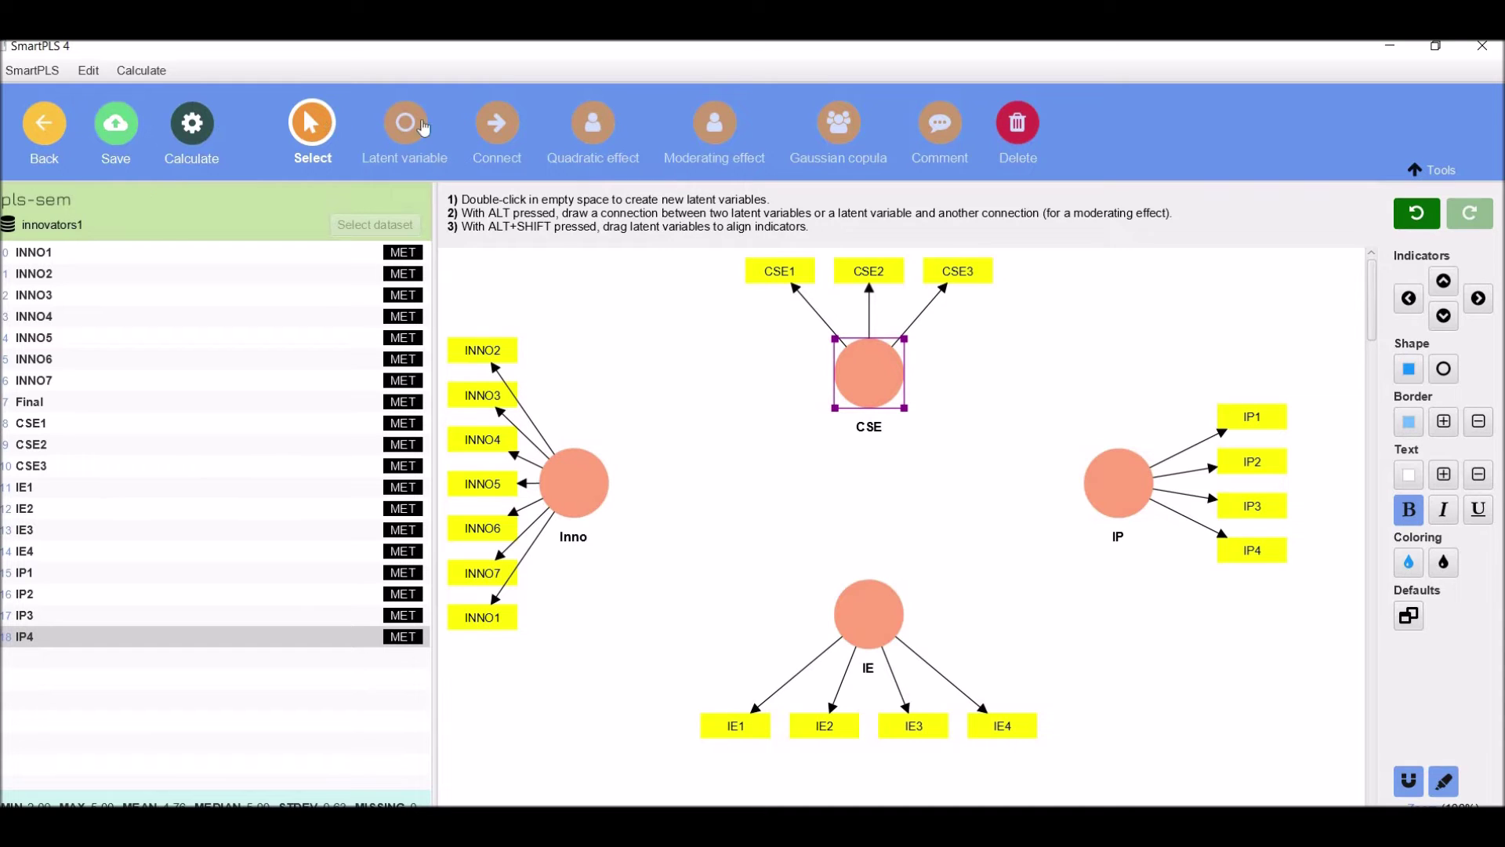
Step: Connect Inno to CSE and IE, and connect both CSE and IE to IP
{"action": "left_click", "coordinate": [494, 129]}
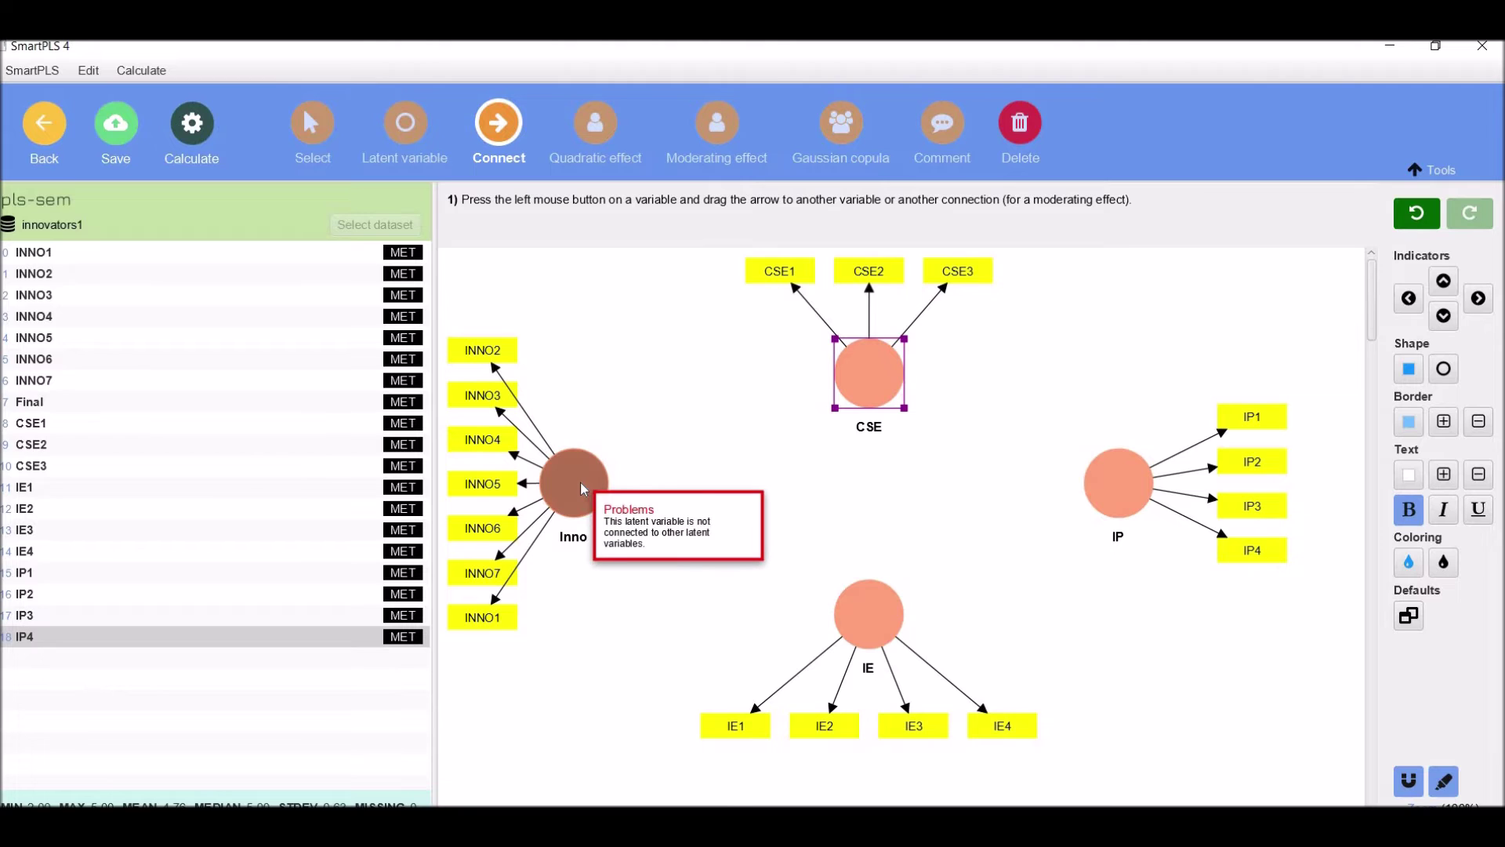
{"action": "left_click_drag", "start_coordinate": [577, 477], "coordinate": [857, 386]}
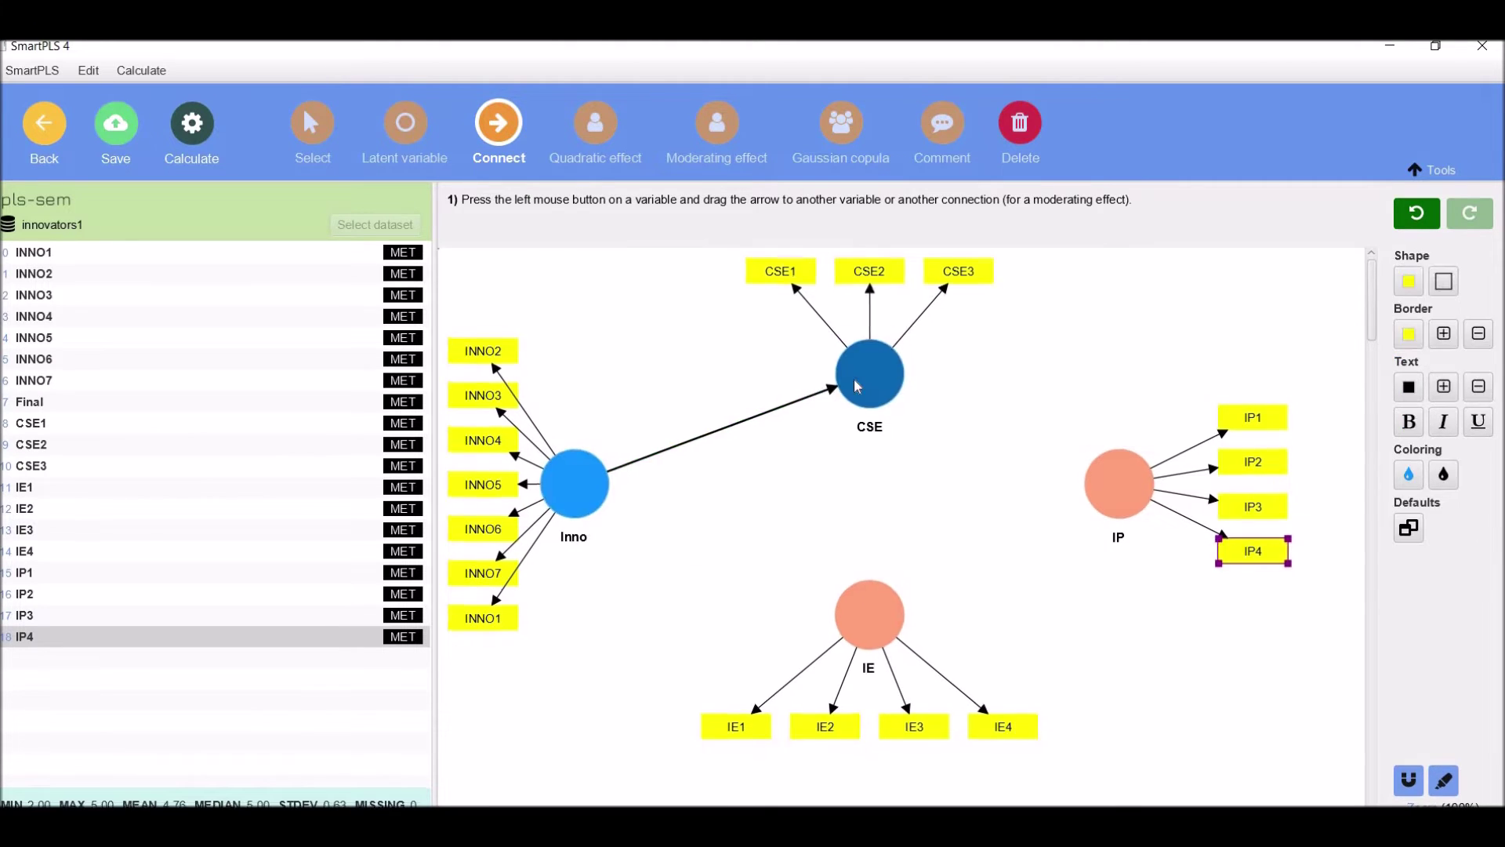
{"action": "mouse_move", "coordinate": [573, 499]}
{"action": "left_mouse_down"}
{"action": "mouse_move", "coordinate": [873, 610]}
{"action": "mouse_move", "coordinate": [1057, 544]}
{"action": "mouse_move", "coordinate": [1110, 491]}
{"action": "left_mouse_up"}
{"action": "left_click_drag", "start_coordinate": [982, 411], "coordinate": [1108, 468]}
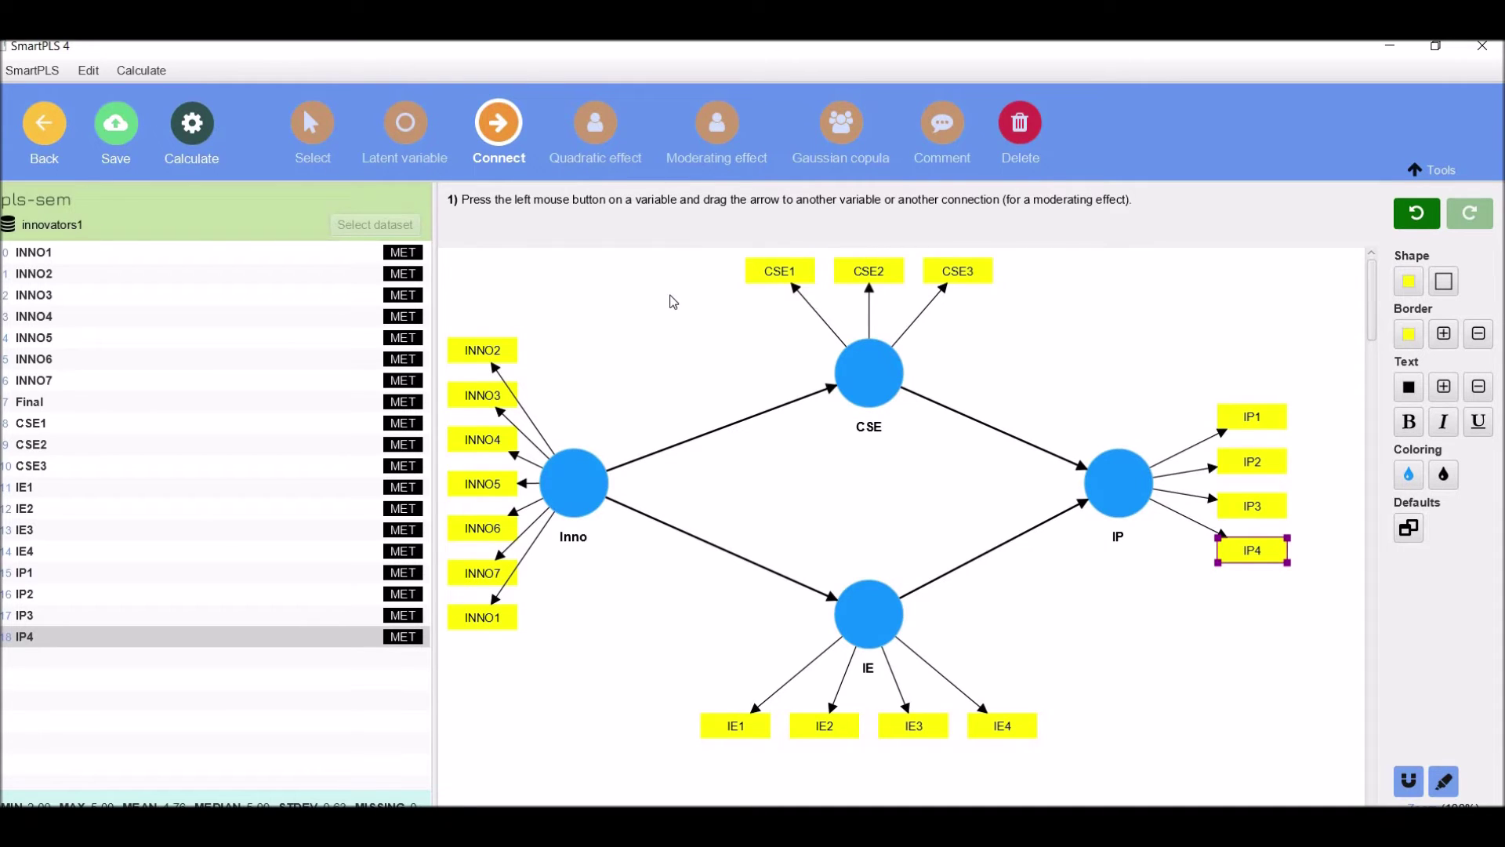
{"action": "left_click", "coordinate": [188, 141]}
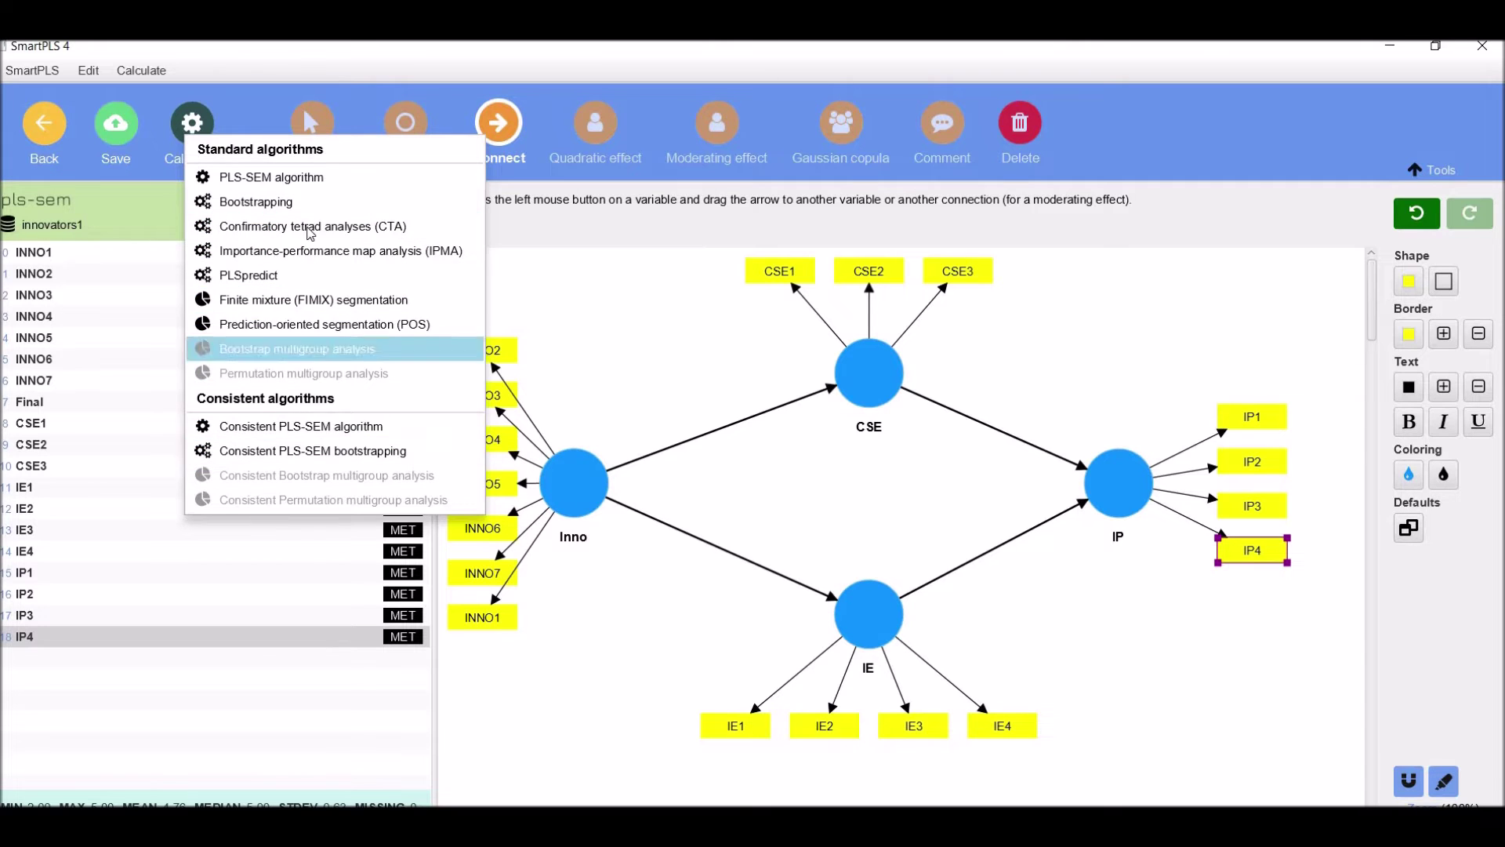
{"action": "left_click", "coordinate": [632, 296]}
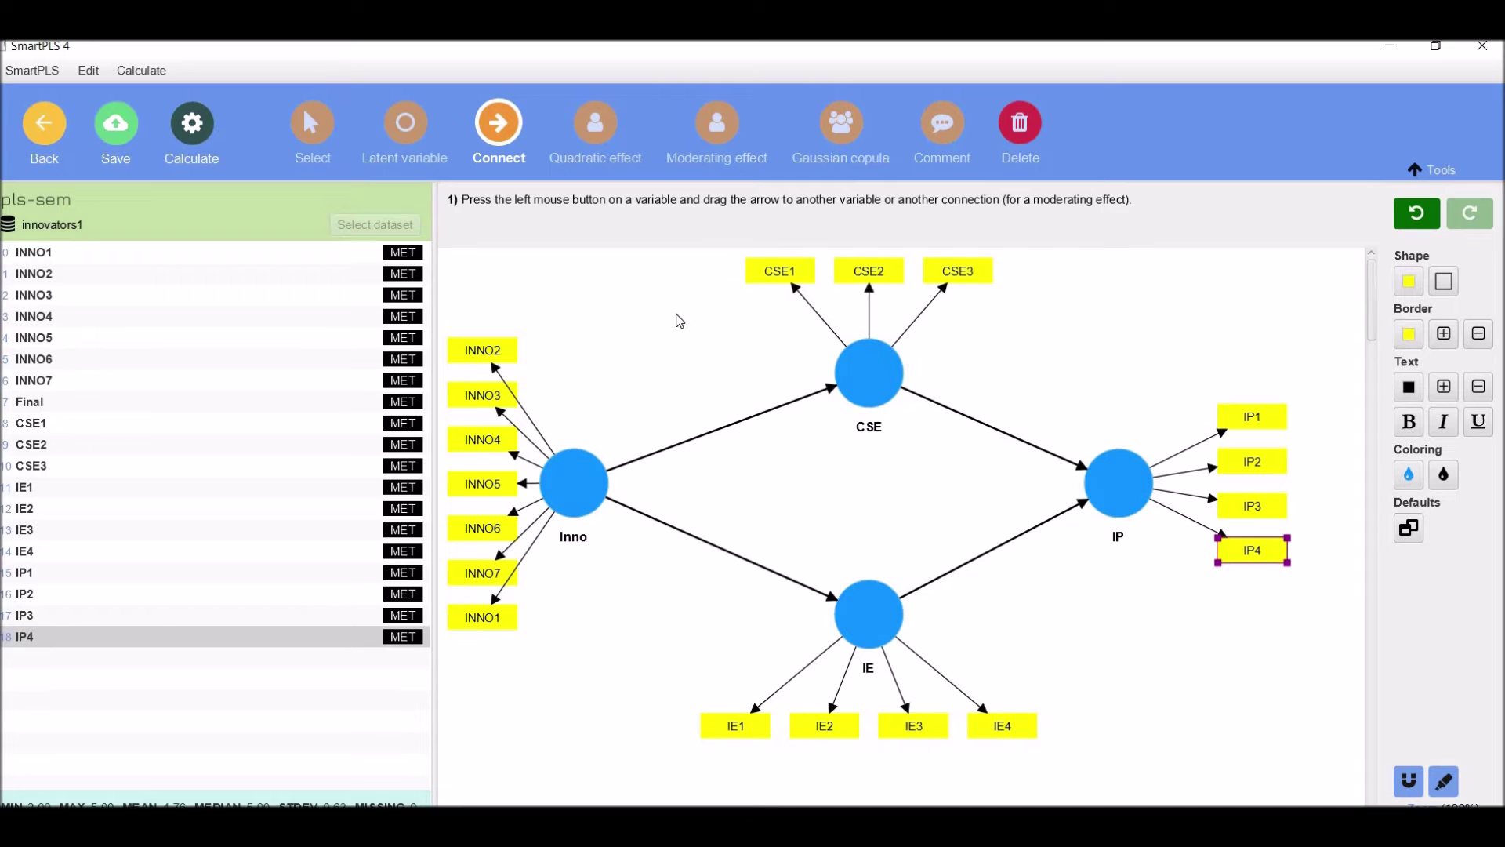